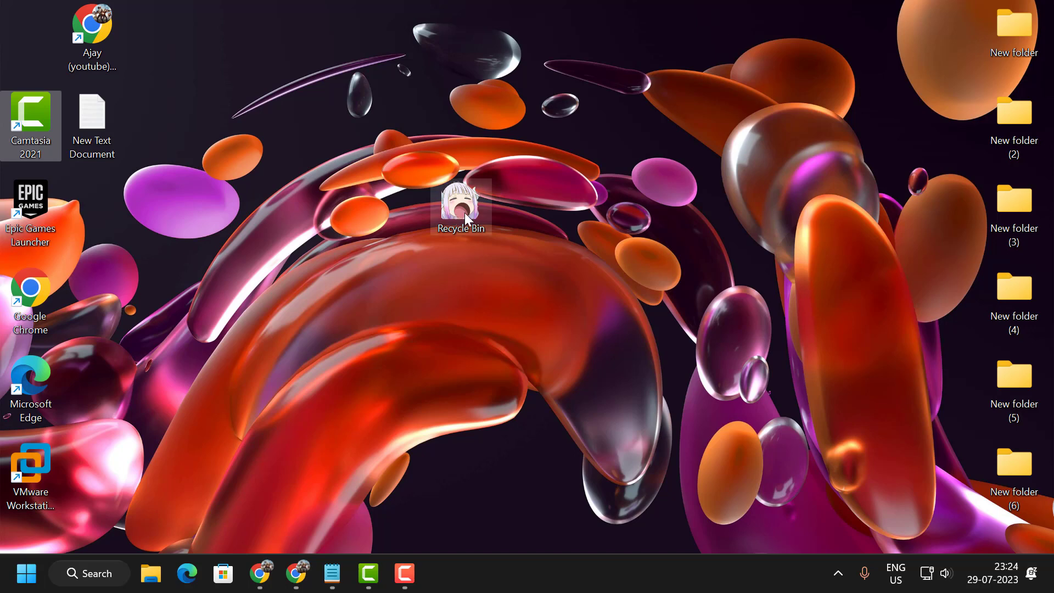
# Drop New folder (6) into the Recycle Bin, empty the bin and refresh the desktop
pyautogui.moveTo(1018, 477); pyautogui.dragTo(467, 217)
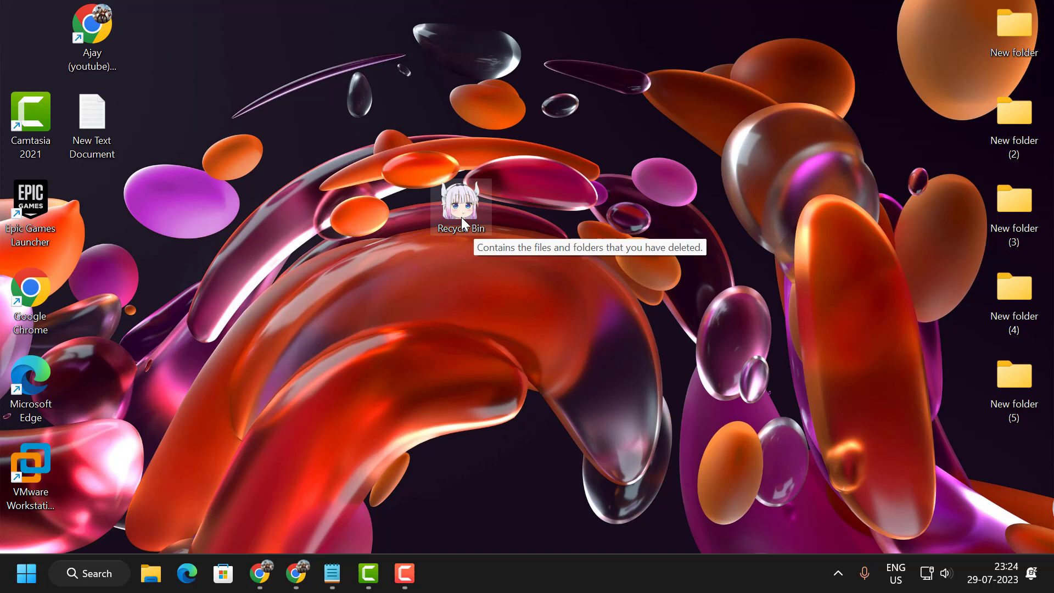
pyautogui.rightClick(463, 215)
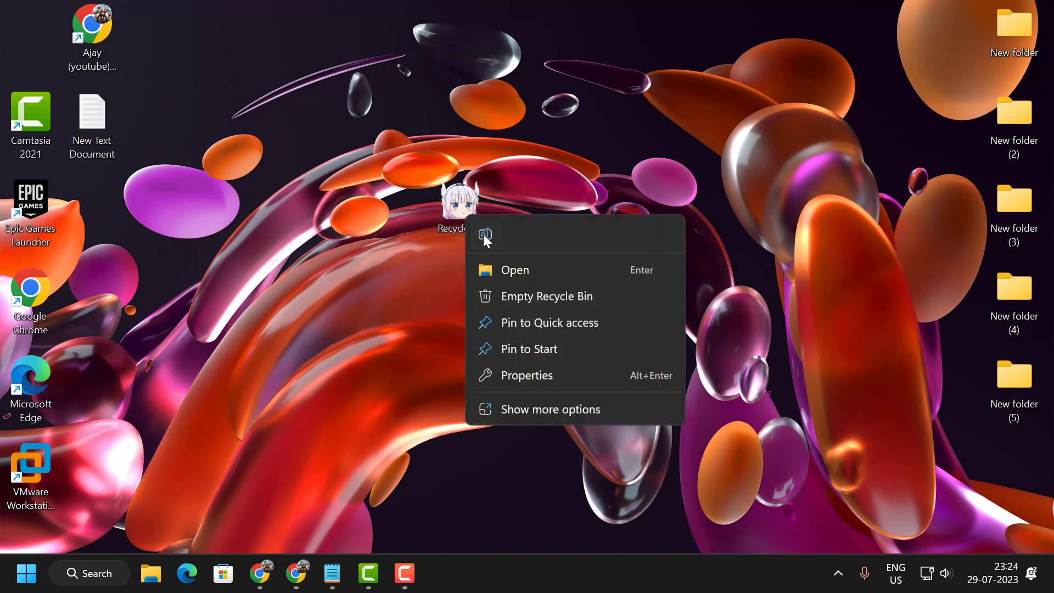
pyautogui.click(514, 297)
pyautogui.click(571, 333)
pyautogui.rightClick(523, 320)
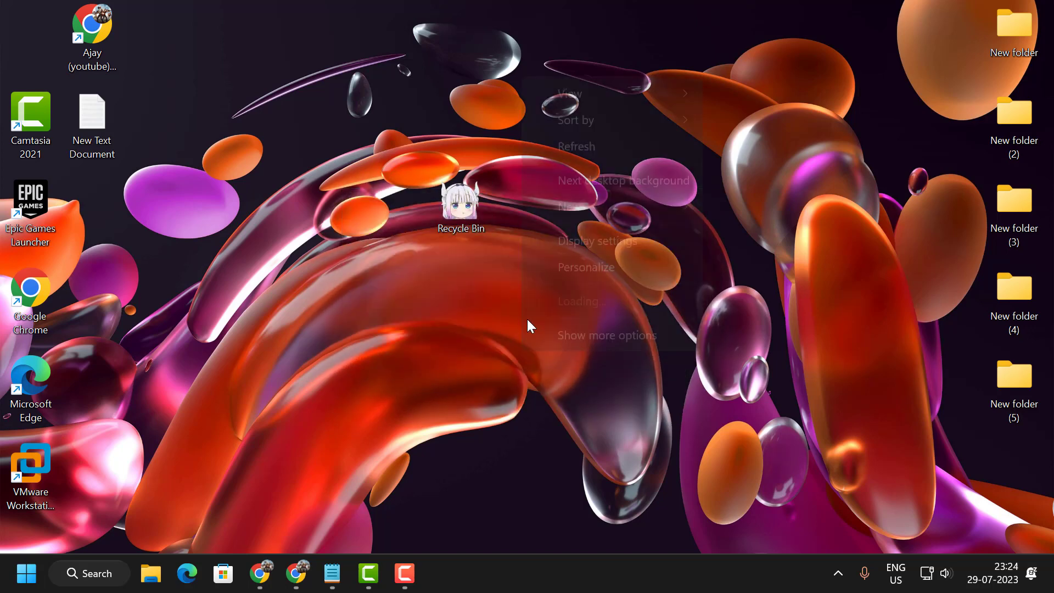
pyautogui.click(564, 147)
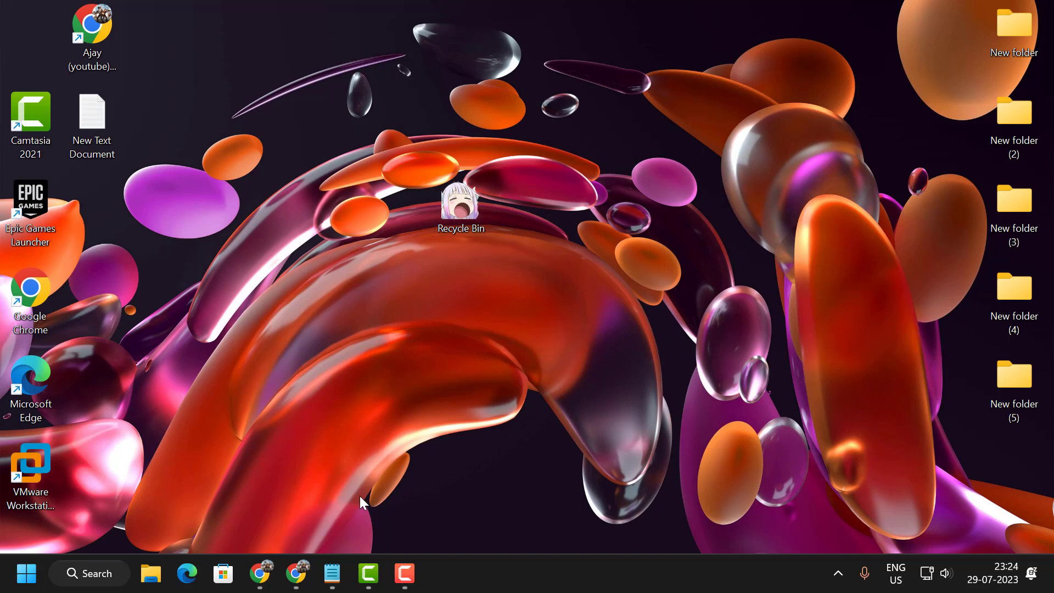
# In the GitHub window, expand the Patrick Star and Pop Cat theme previews
pyautogui.moveTo(309, 566)
pyautogui.click(383, 470)
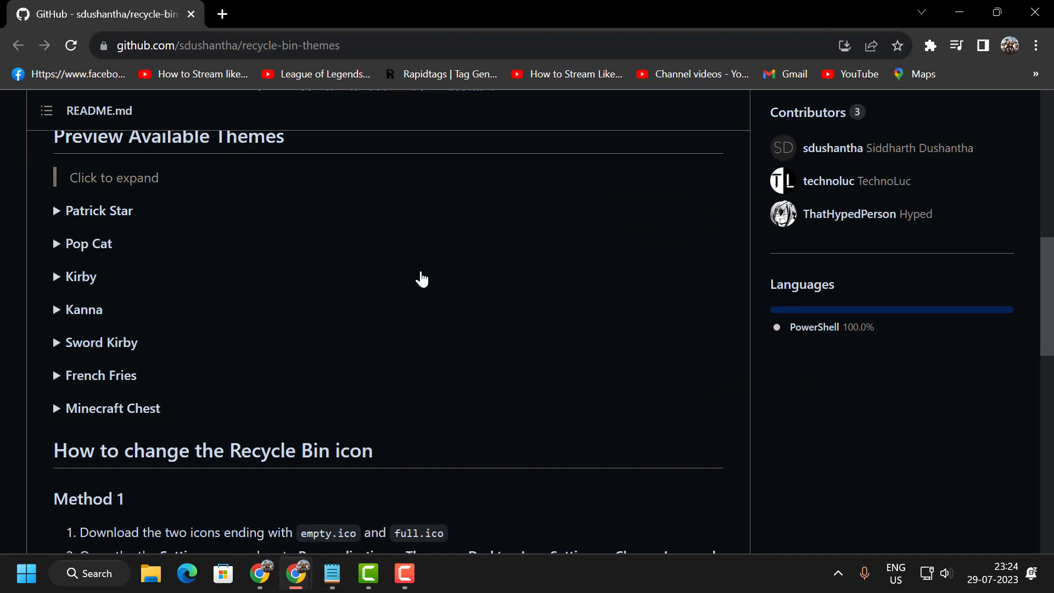
pyautogui.scroll(6, 357, 307)
pyautogui.scroll(-5, 296, 297)
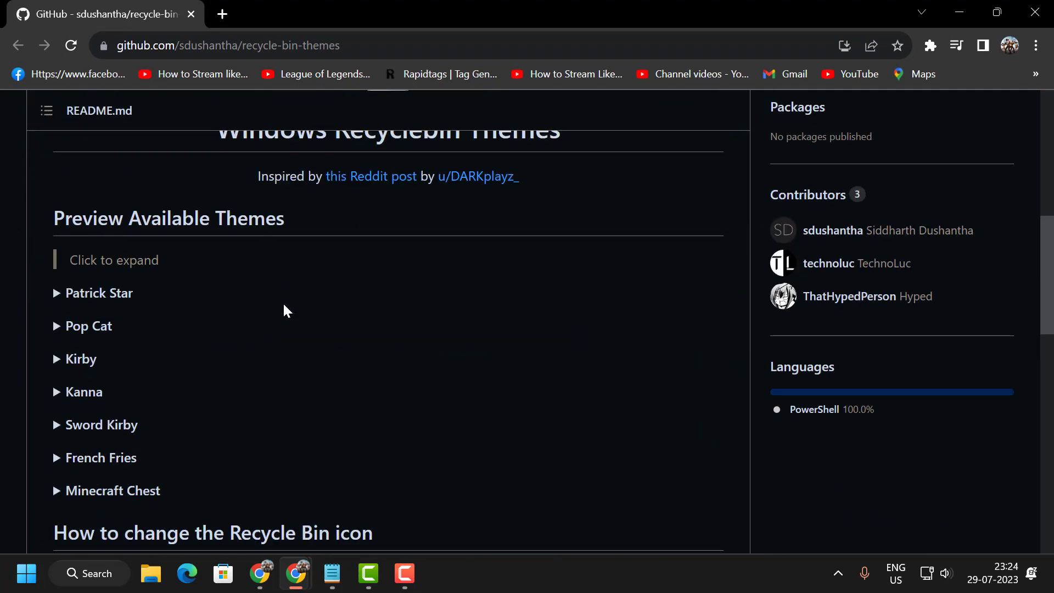
pyautogui.click(184, 296)
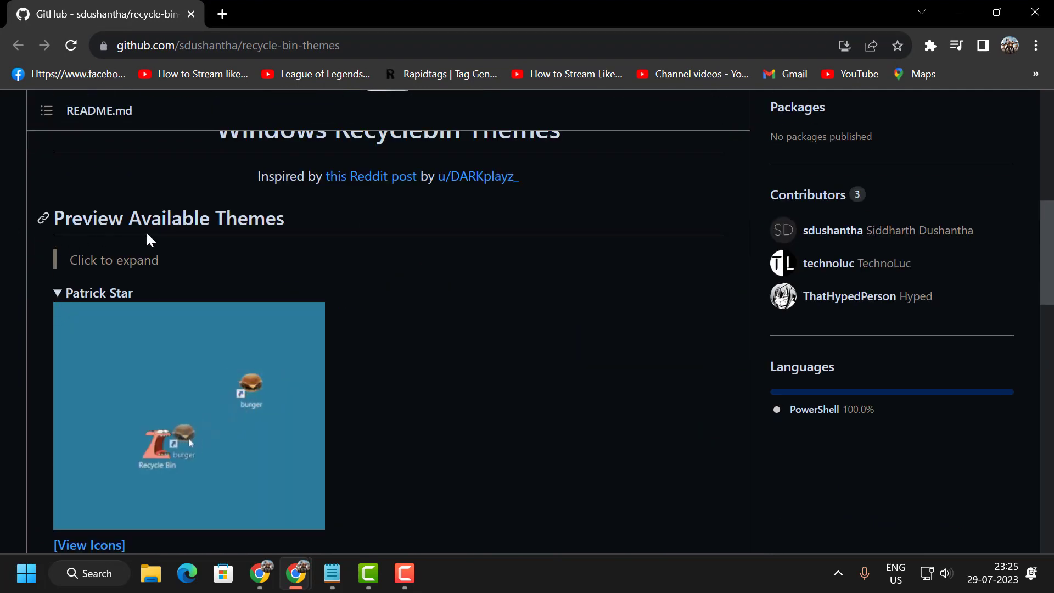
pyautogui.scroll(-3, 200, 264)
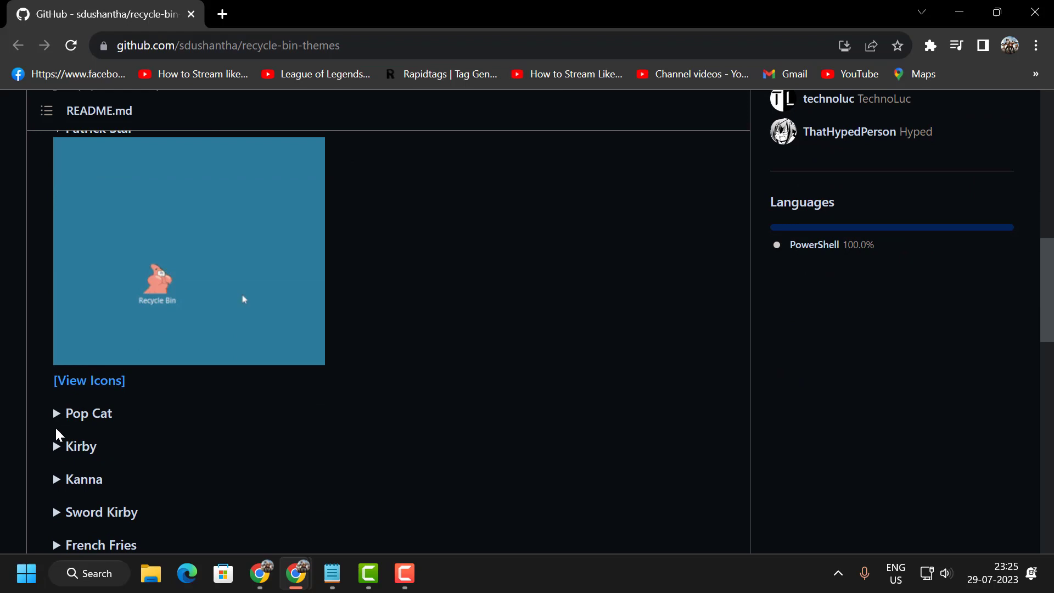
pyautogui.click(74, 413)
# Expand the Kanna and Sword Kirby theme previews
pyautogui.scroll(-4, 96, 403)
pyautogui.scroll(-3, 93, 431)
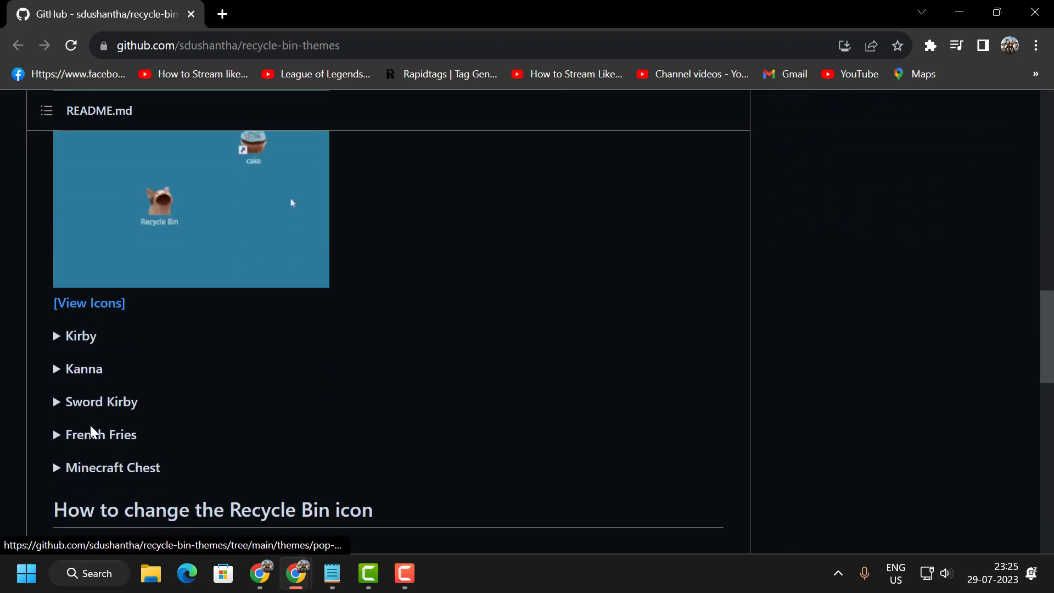
pyautogui.click(58, 323)
pyautogui.scroll(-3, 177, 376)
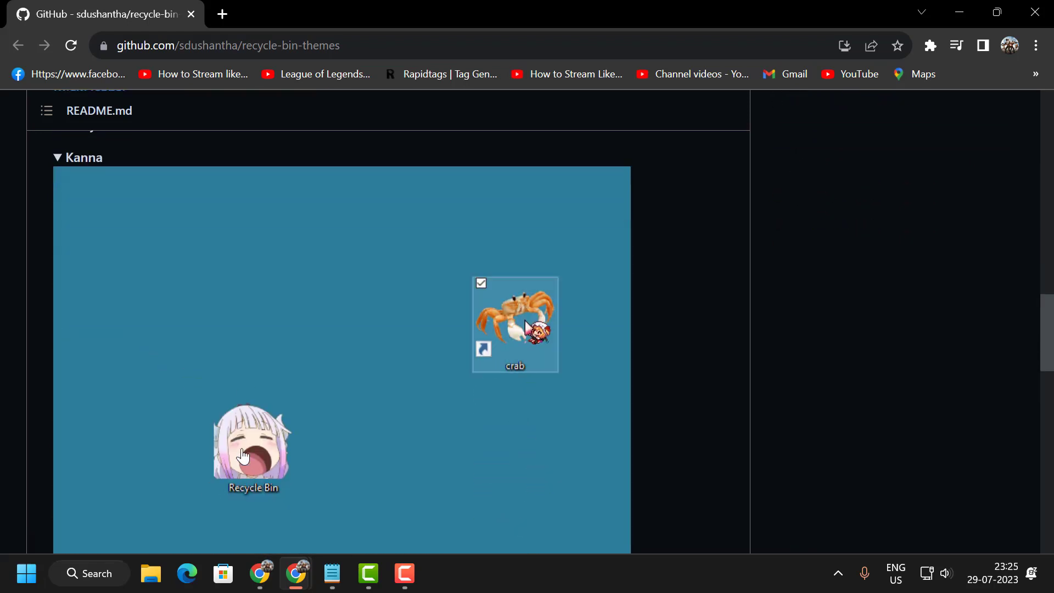
pyautogui.scroll(-2, 235, 373)
pyautogui.scroll(2, 235, 374)
pyautogui.scroll(-2, 212, 401)
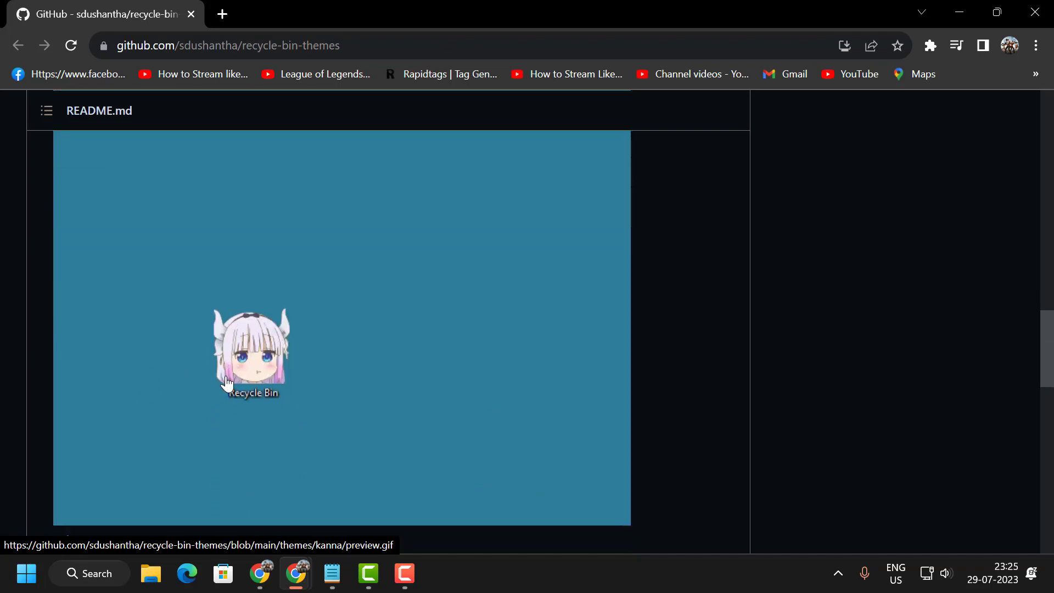
pyautogui.scroll(-8, 110, 341)
pyautogui.scroll(3, 69, 316)
pyautogui.click(63, 341)
# Expand the French Fries and Minecraft Chest theme previews
pyautogui.scroll(-5, 82, 351)
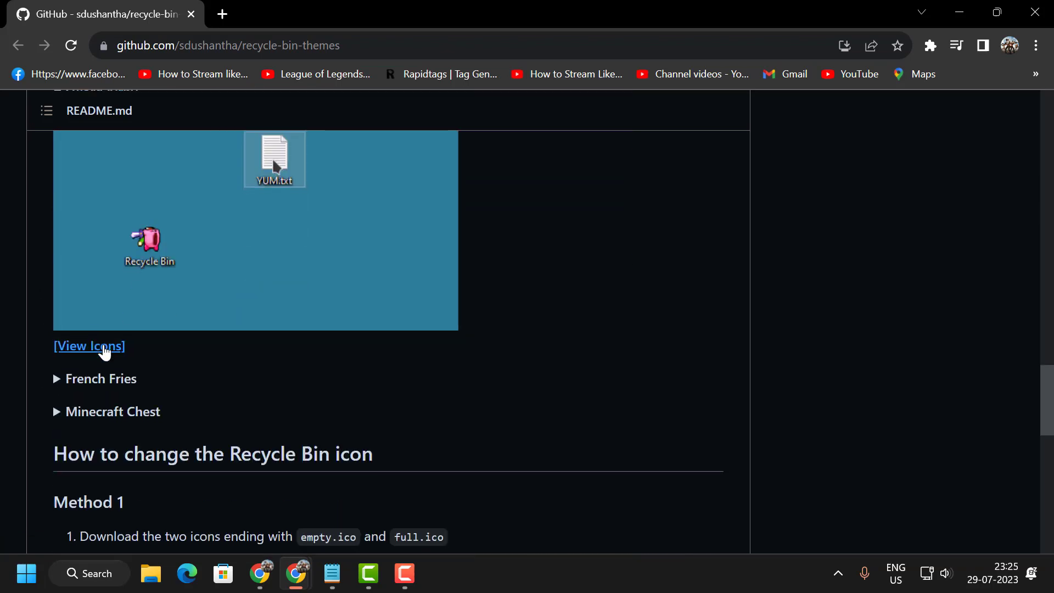
pyautogui.click(62, 301)
pyautogui.scroll(-3, 82, 351)
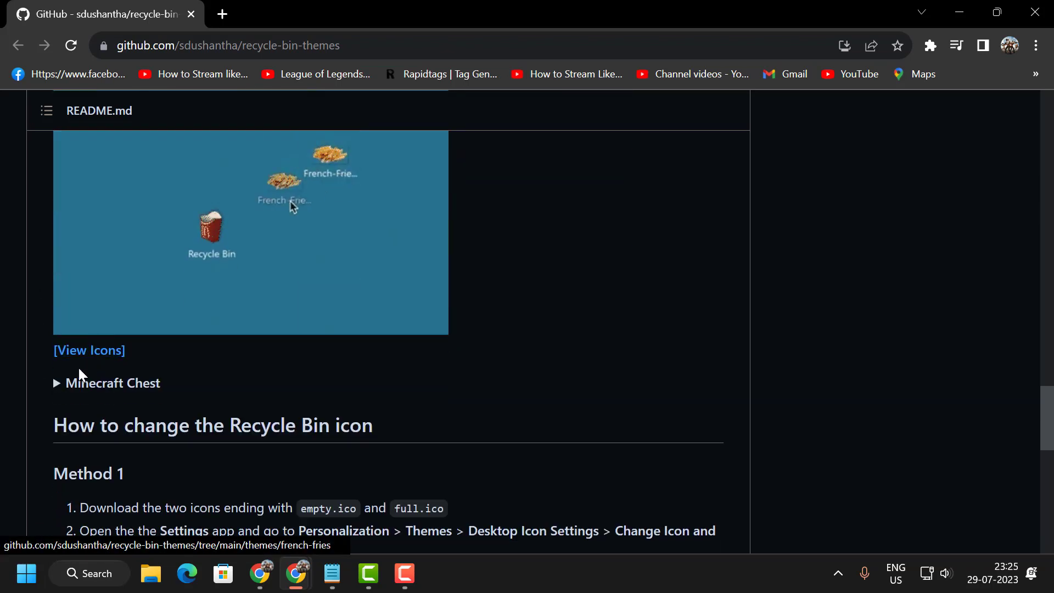
pyautogui.click(61, 385)
pyautogui.scroll(-5, 167, 357)
pyautogui.scroll(18, 169, 437)
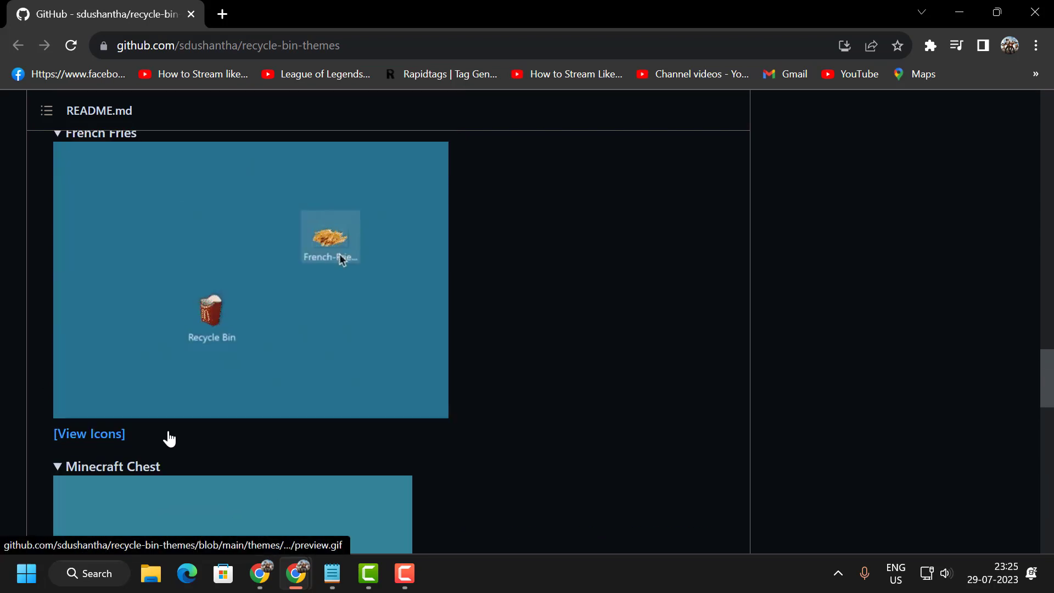
pyautogui.scroll(6, 215, 427)
pyautogui.scroll(-1, 192, 416)
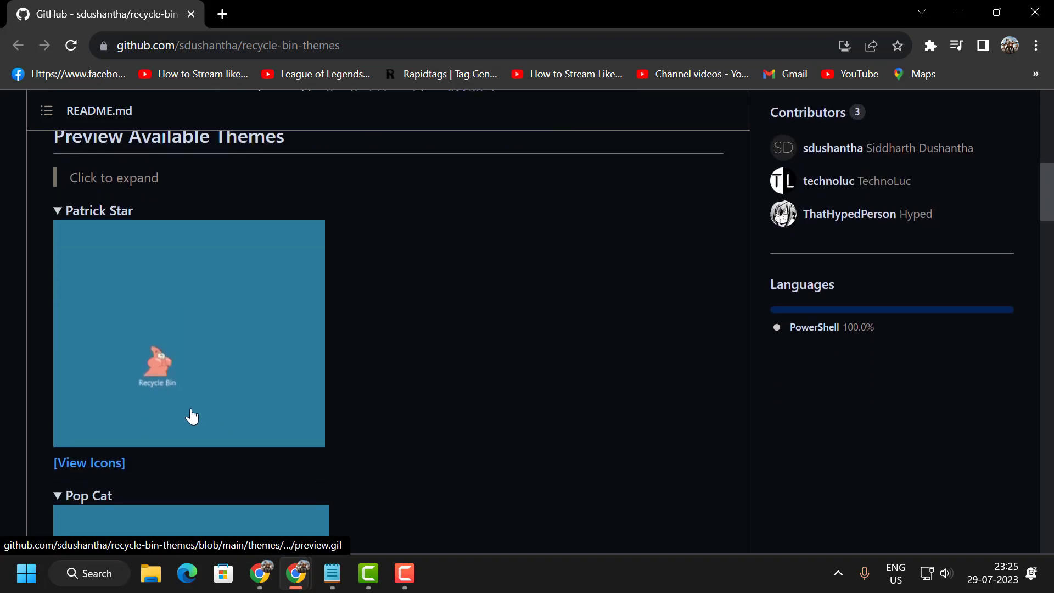
# Open the Patrick Star icon folder and download patrick-star-empty.ico
pyautogui.click(95, 470)
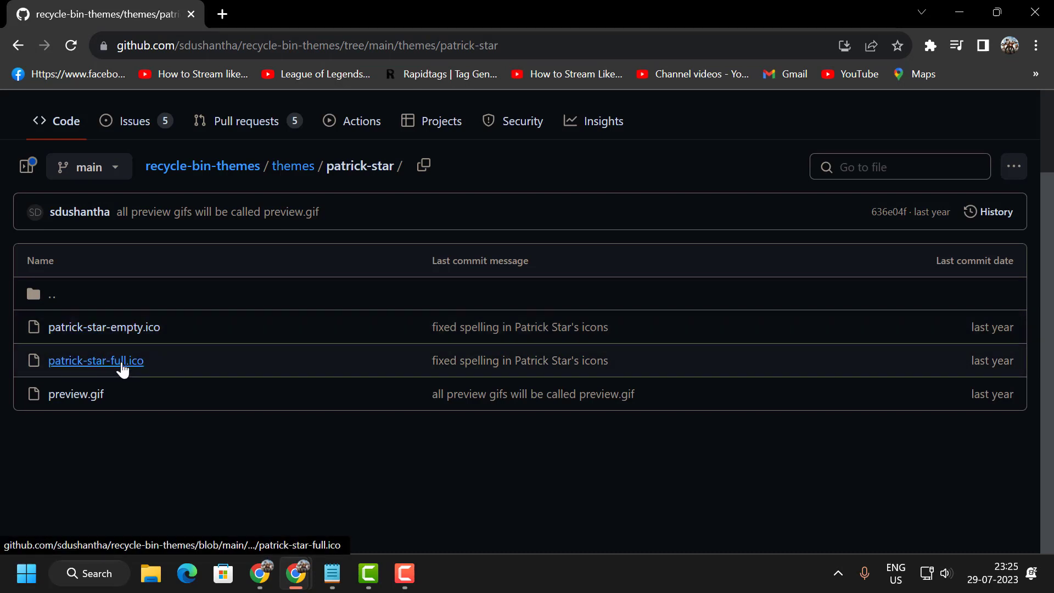
pyautogui.click(131, 329)
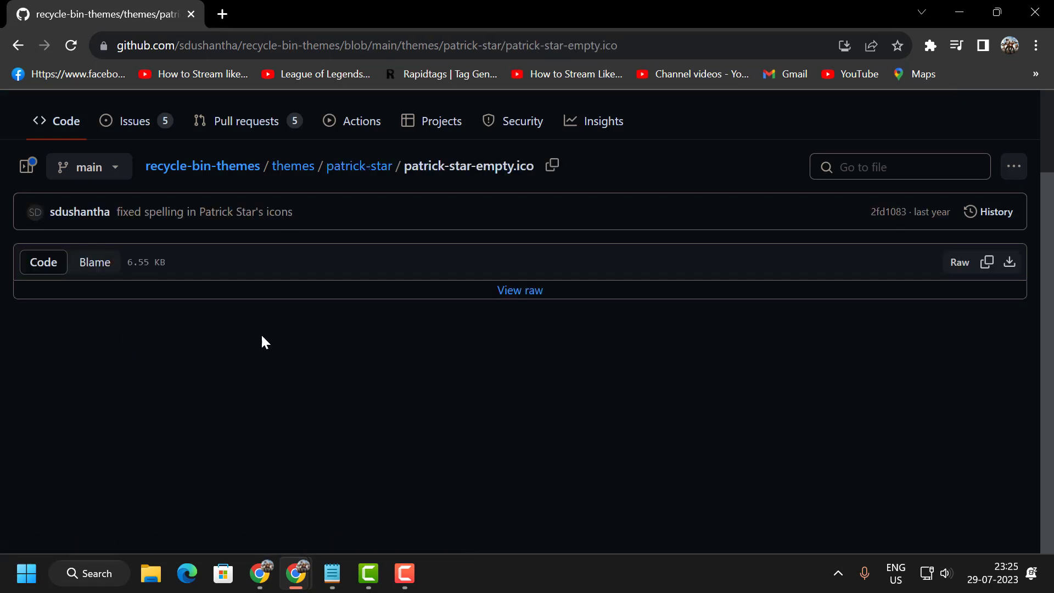
pyautogui.click(1010, 260)
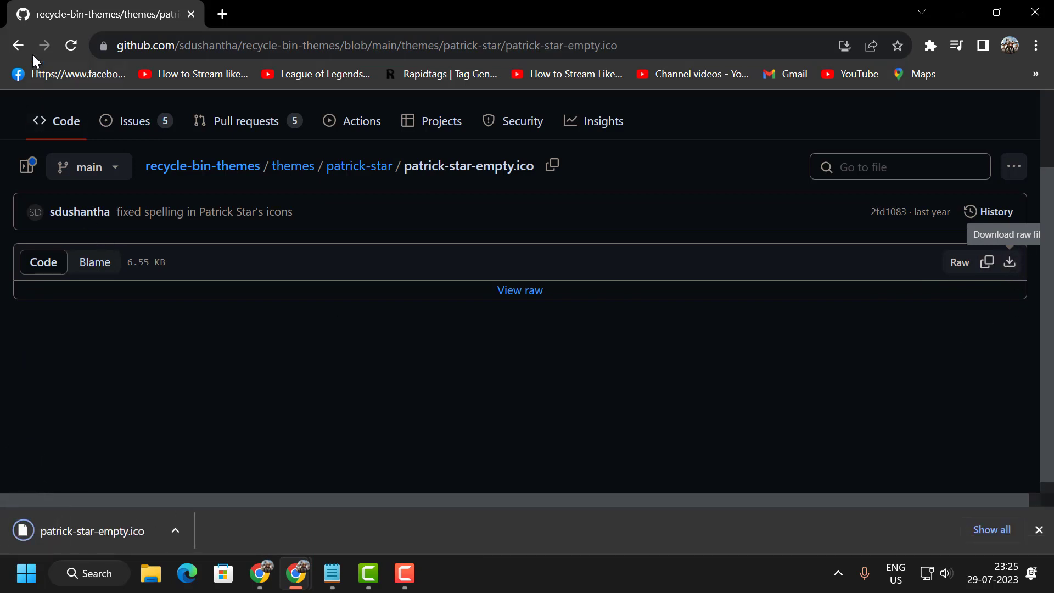
# Download patrick-star-full.ico from the same patrick-star folder
pyautogui.click(18, 48)
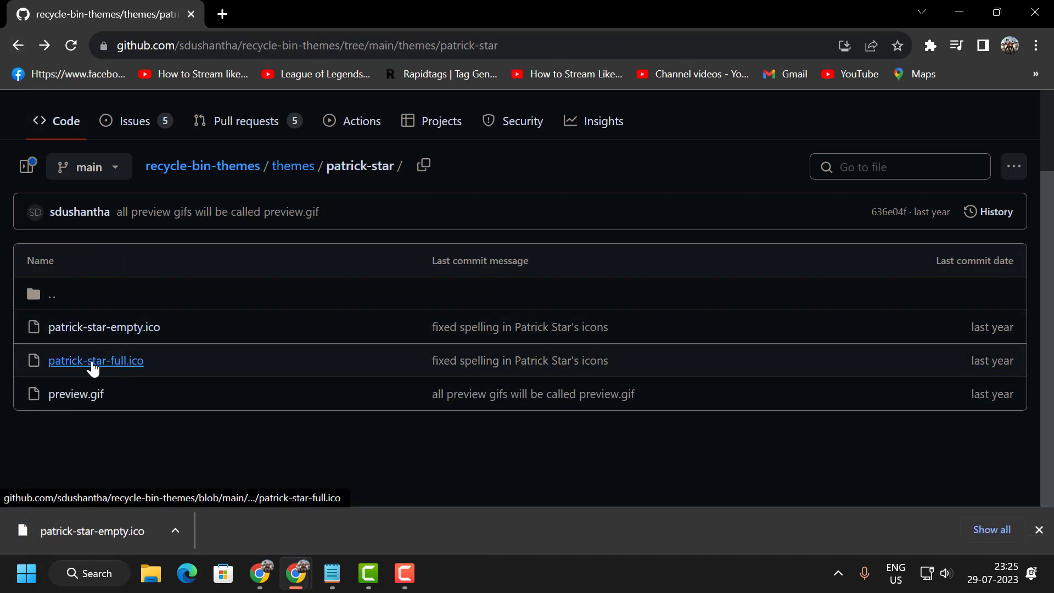
pyautogui.click(119, 365)
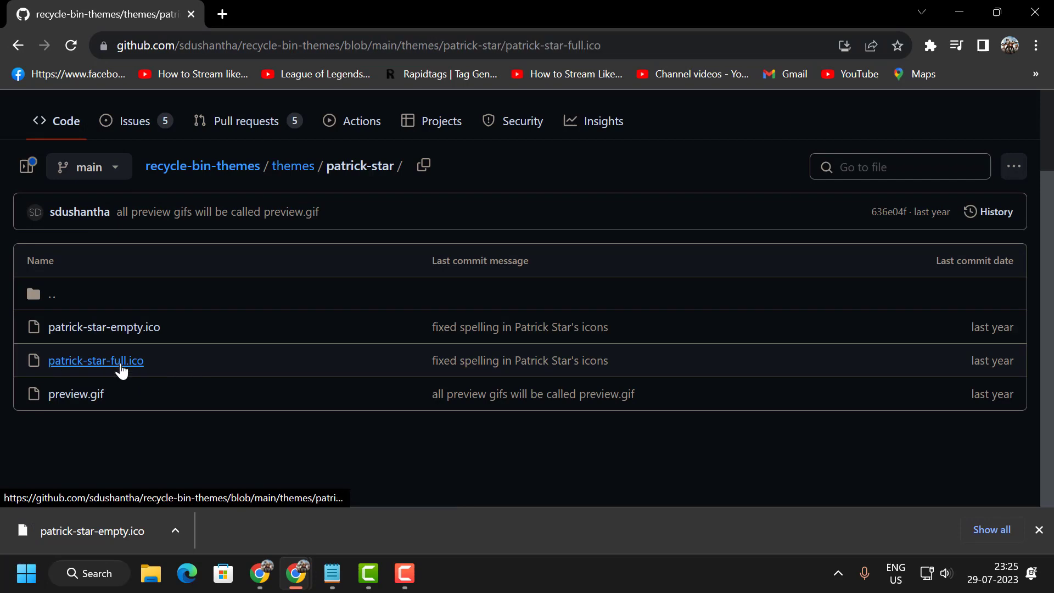
pyautogui.click(1010, 262)
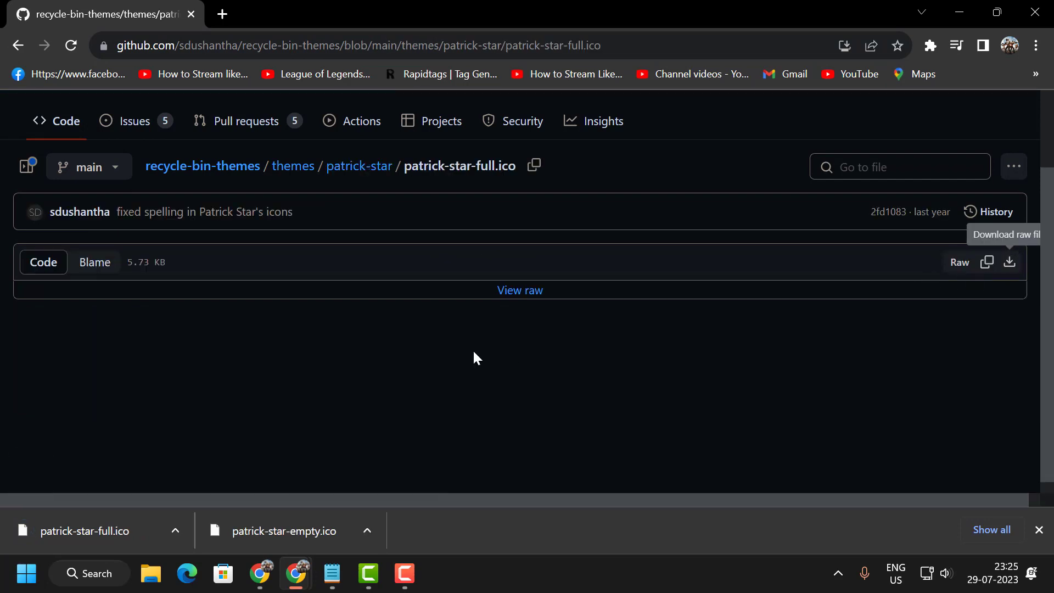
# Open Settings from the Start quick menu and reach Desktop icon settings via Personalization > Themes
pyautogui.click(960, 12)
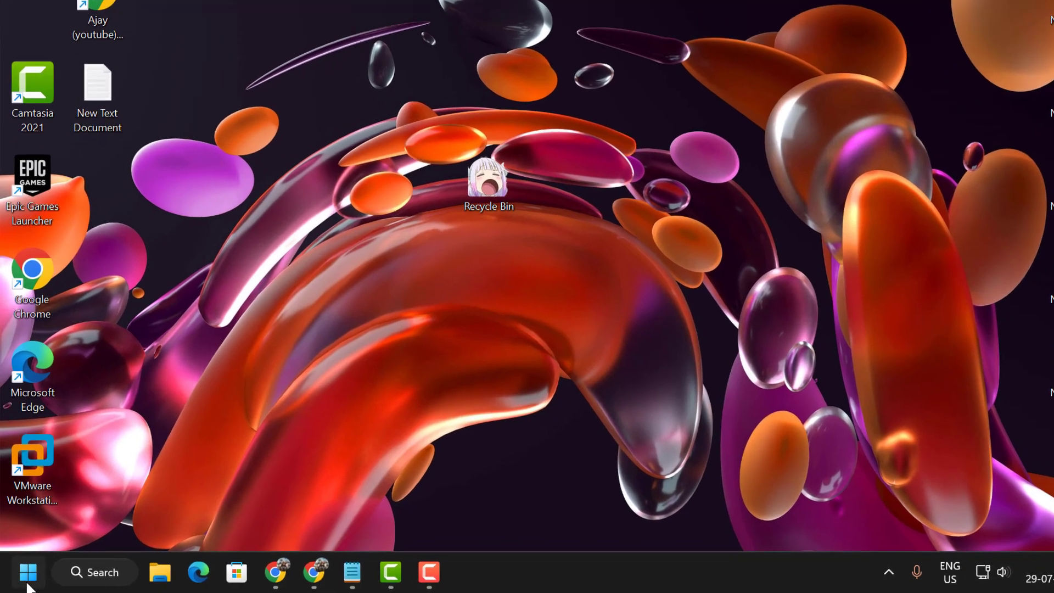
pyautogui.rightClick(26, 573)
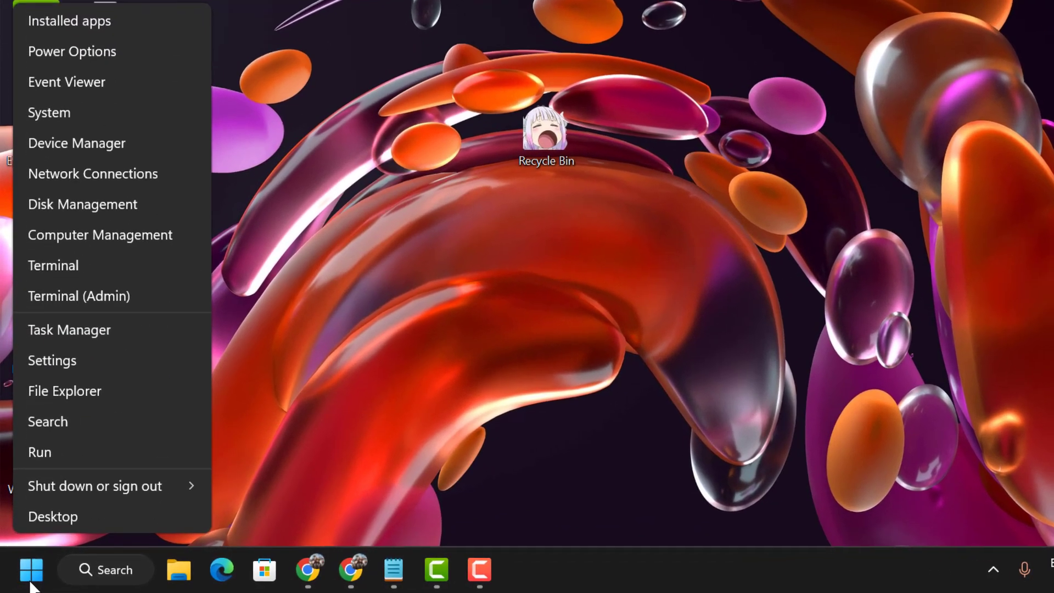
pyautogui.click(73, 366)
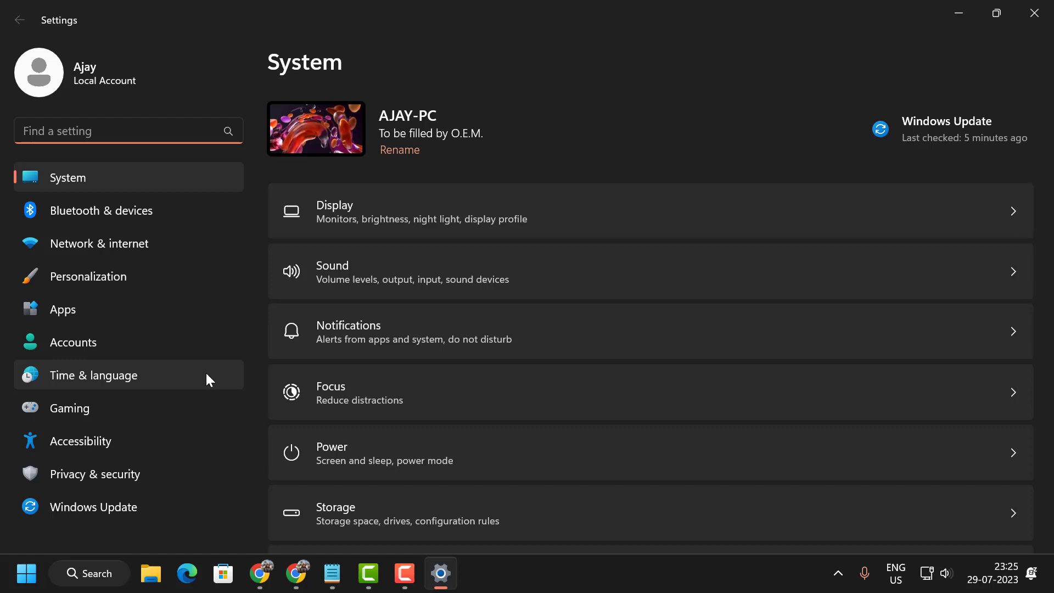
pyautogui.click(107, 278)
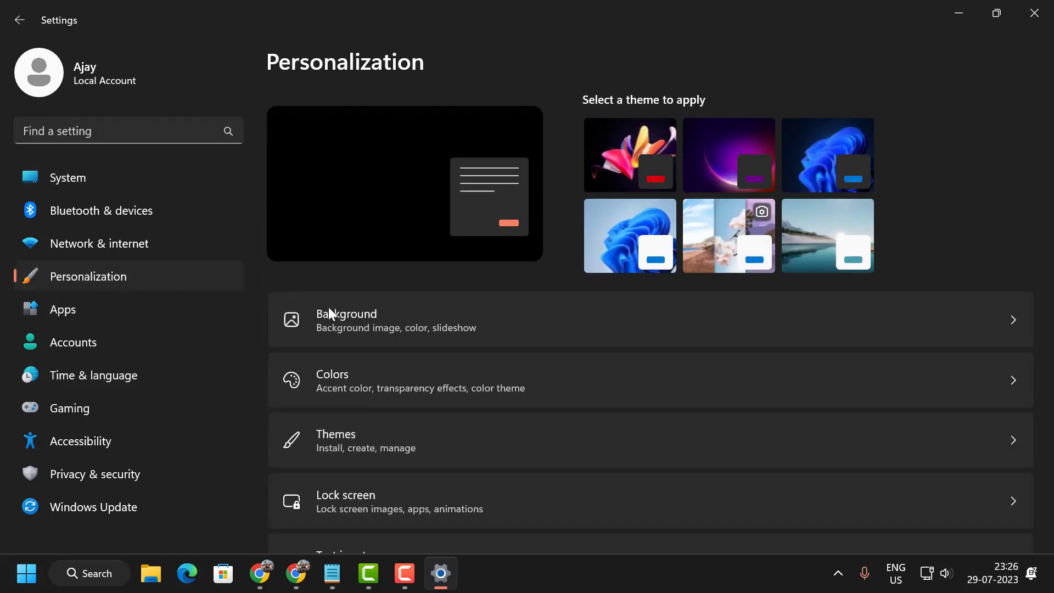
pyautogui.click(444, 447)
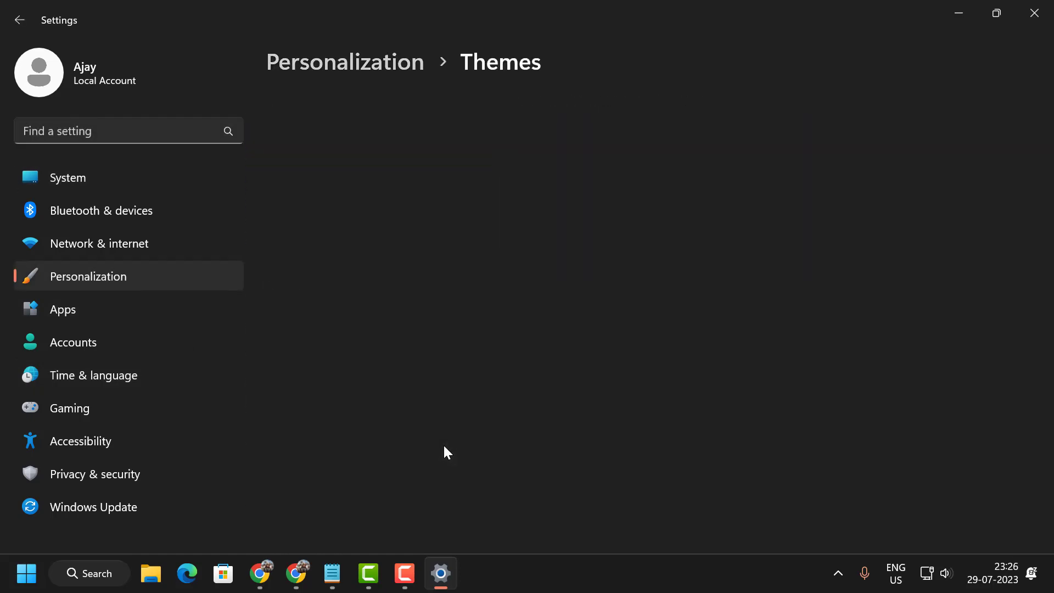
pyautogui.scroll(-7, 468, 321)
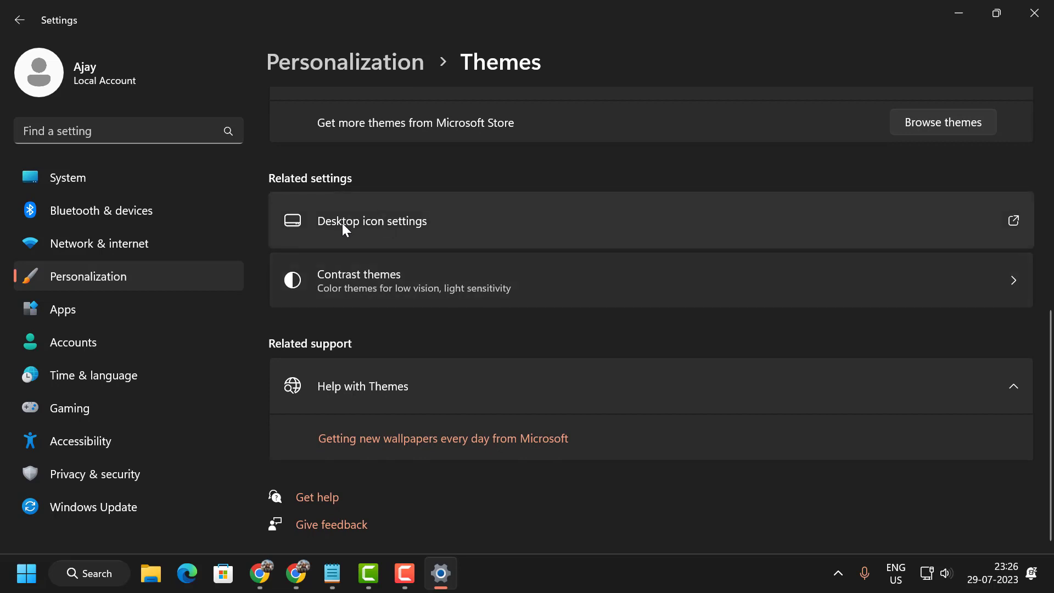
pyautogui.click(411, 231)
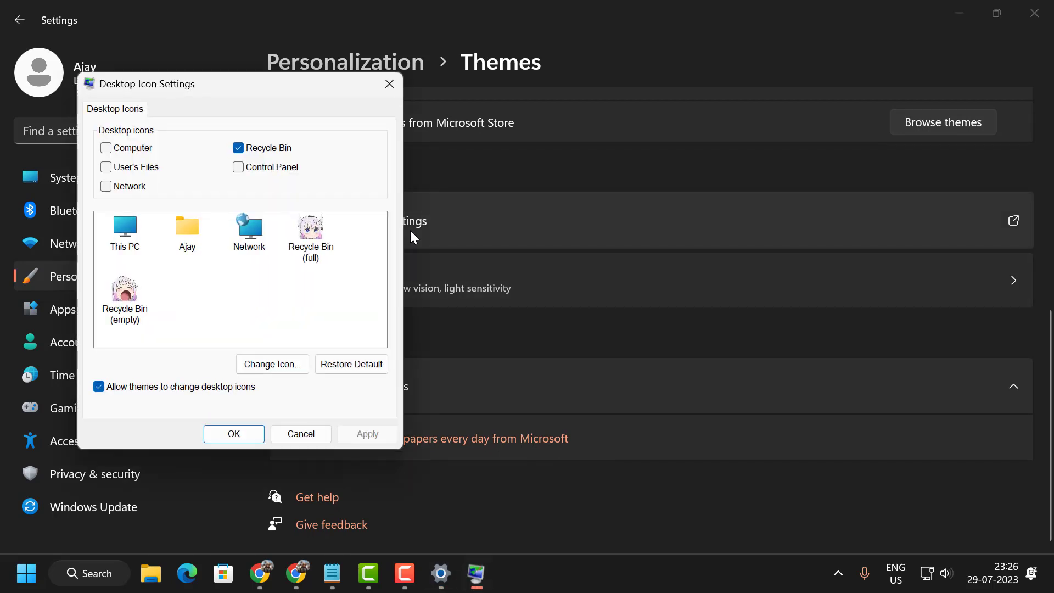
# Set the Recycle Bin (full) icon to patrick-star-full.ico
pyautogui.click(313, 259)
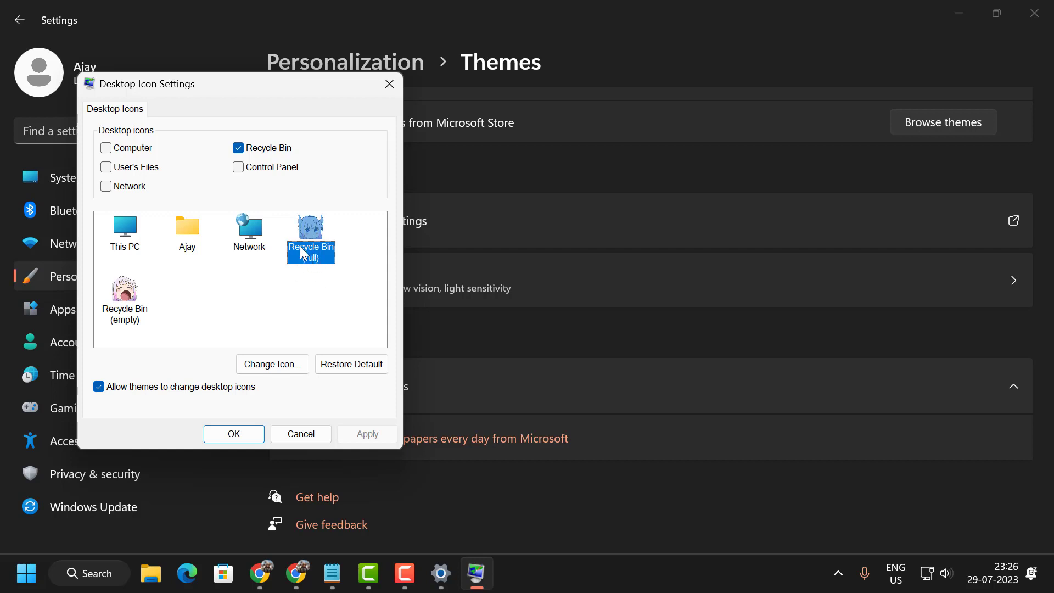
pyautogui.click(284, 365)
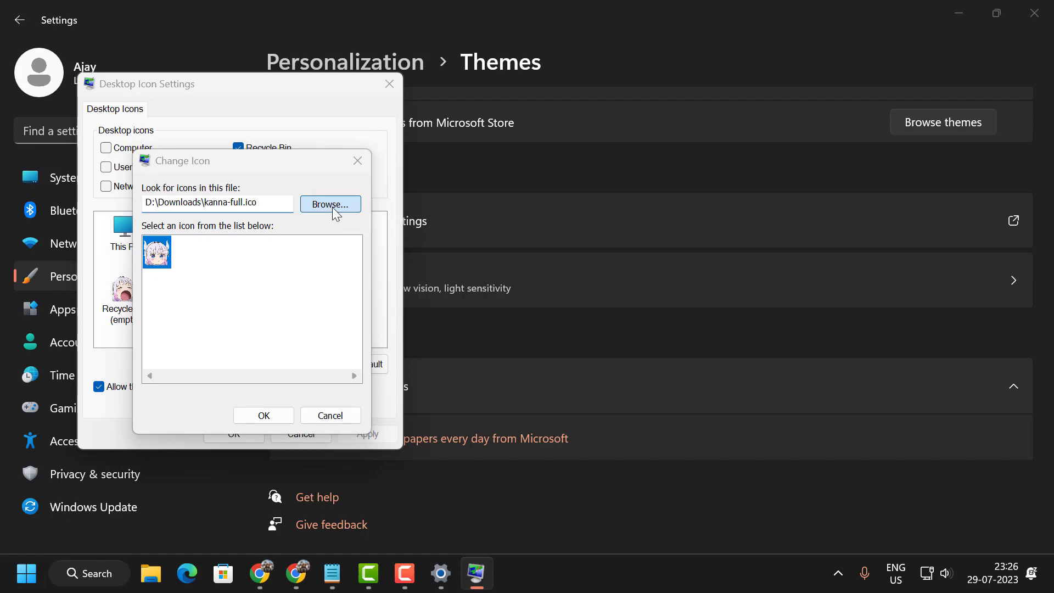
pyautogui.click(332, 206)
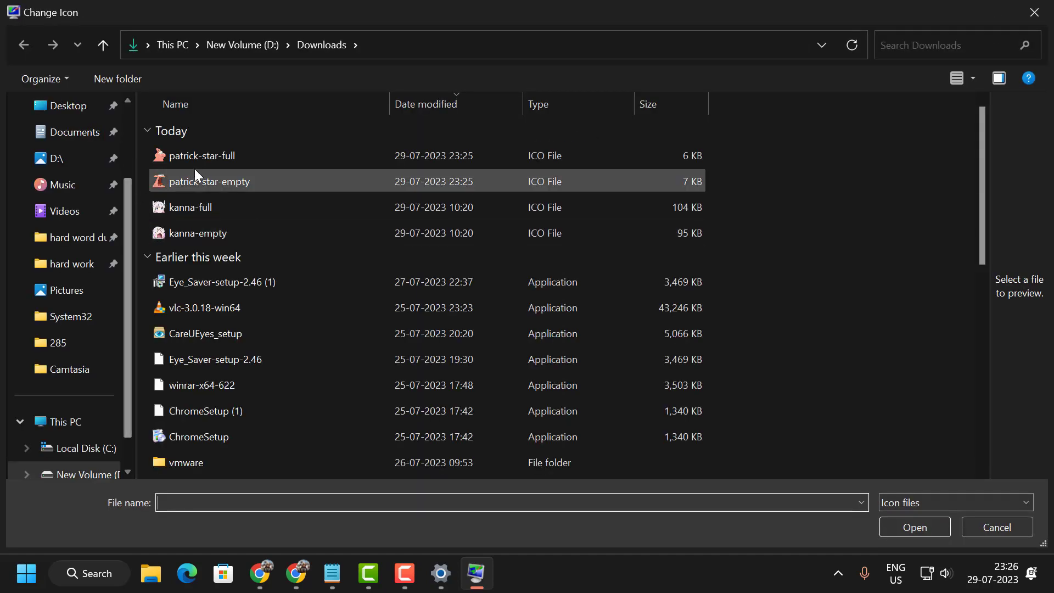
pyautogui.click(194, 160)
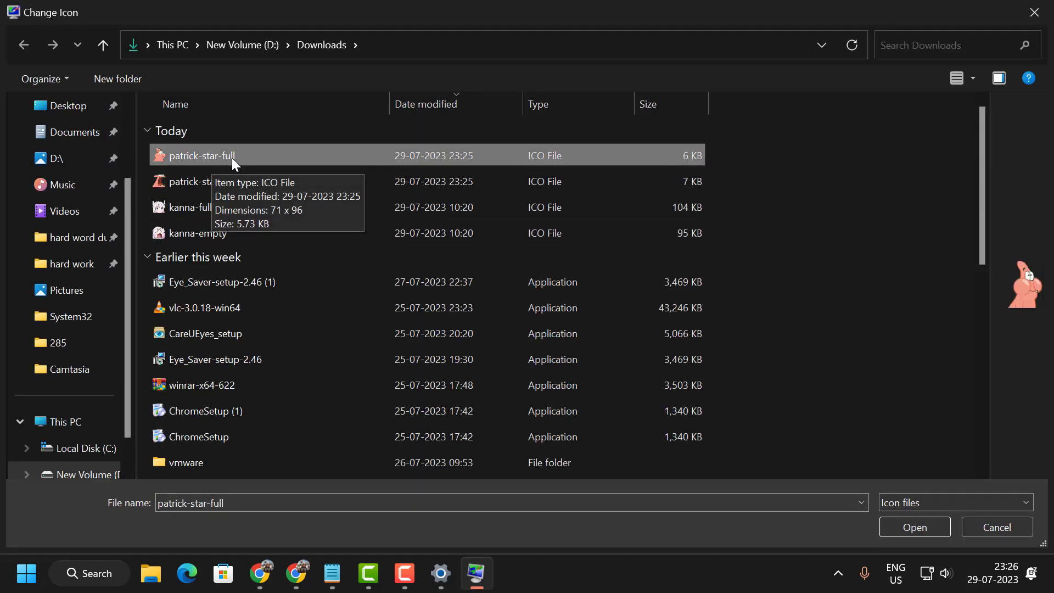
pyautogui.click(900, 524)
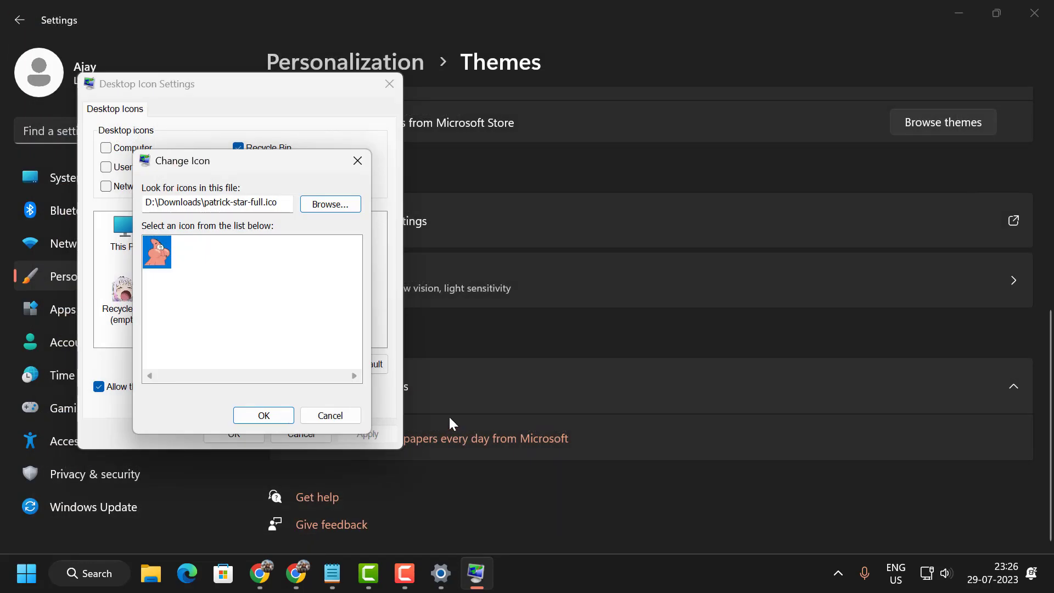
pyautogui.click(287, 417)
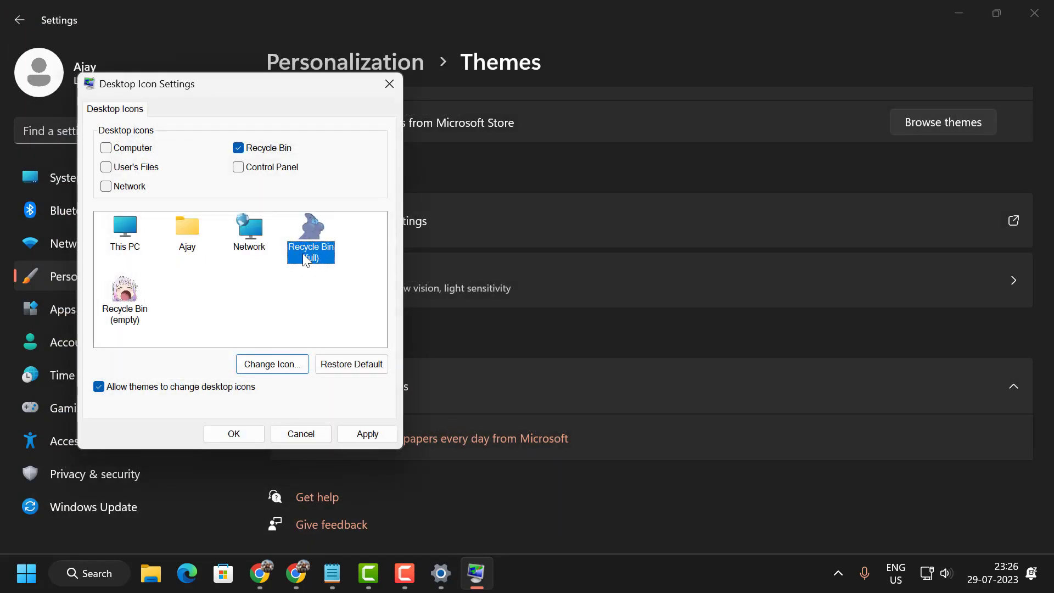
# Set the Recycle Bin (empty) icon to patrick-star-empty.ico
pyautogui.click(304, 283)
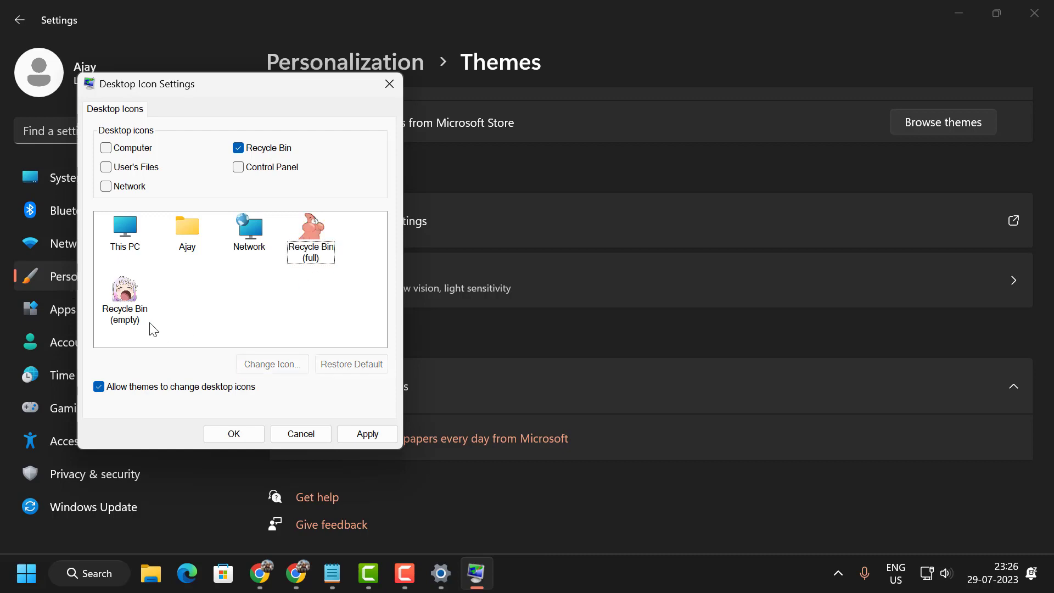
pyautogui.click(124, 316)
pyautogui.click(271, 368)
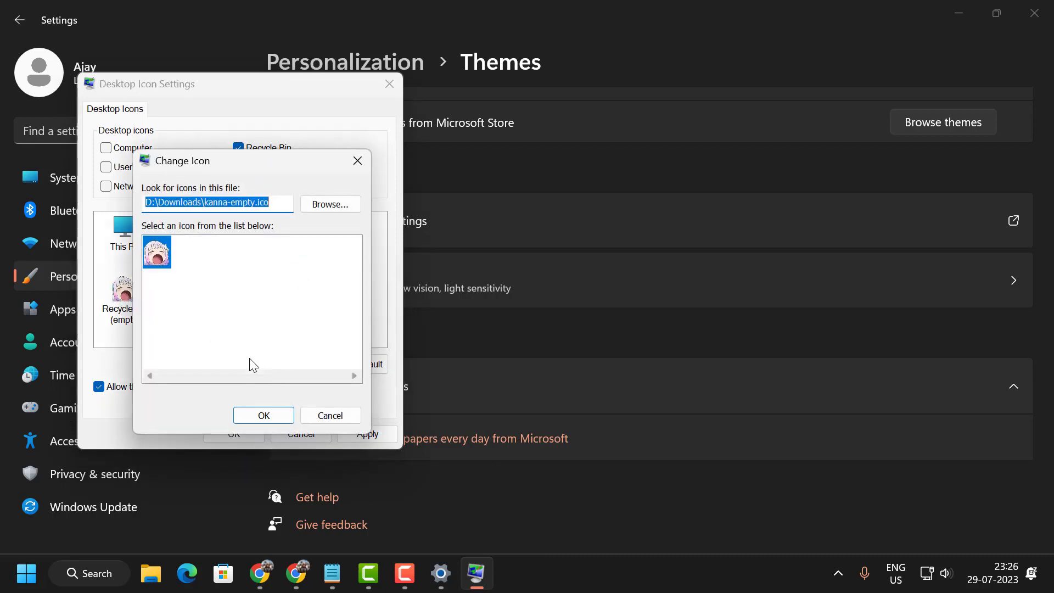
pyautogui.click(331, 205)
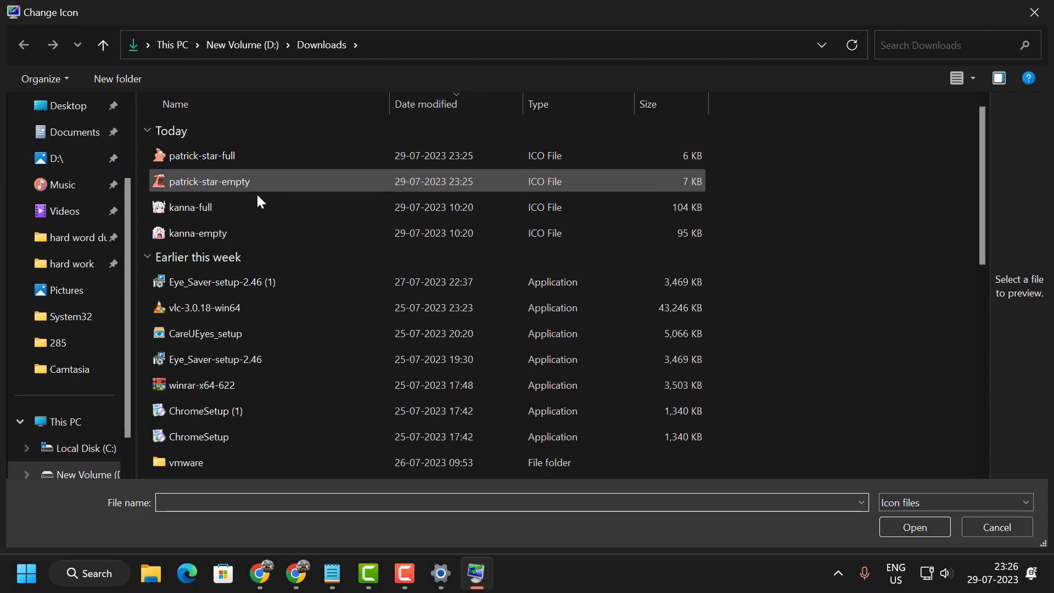
pyautogui.click(230, 185)
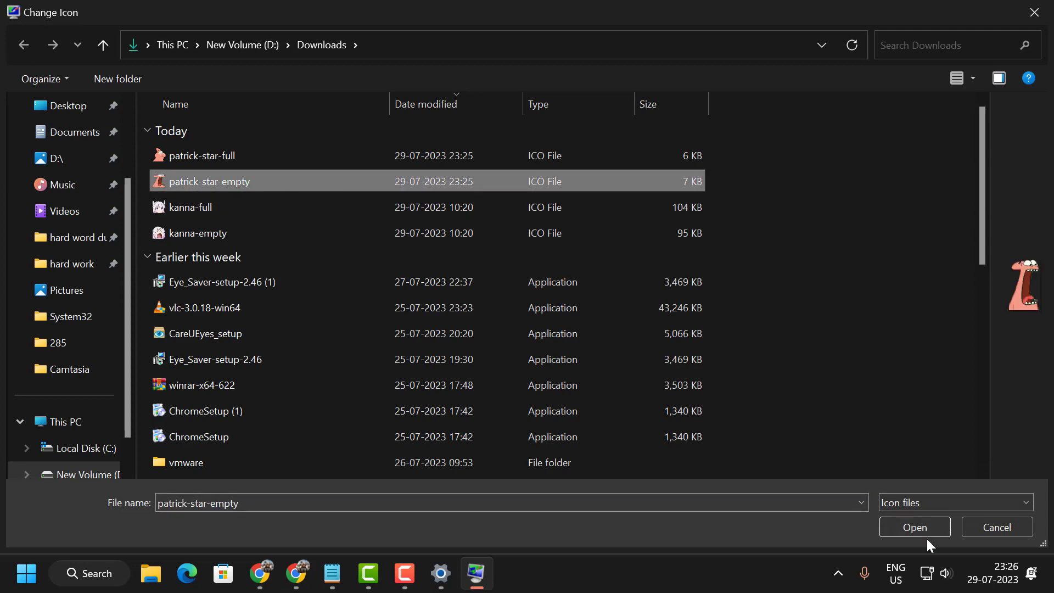
pyautogui.click(914, 528)
pyautogui.click(265, 416)
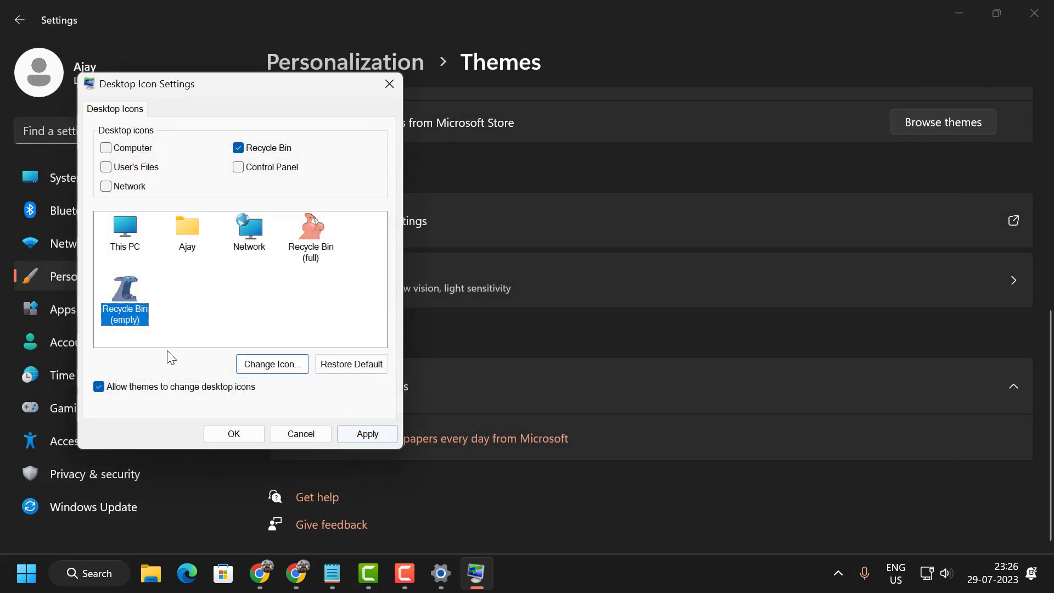
# Apply the new icons, confirm with OK and close Settings
pyautogui.click(364, 433)
pyautogui.click(224, 436)
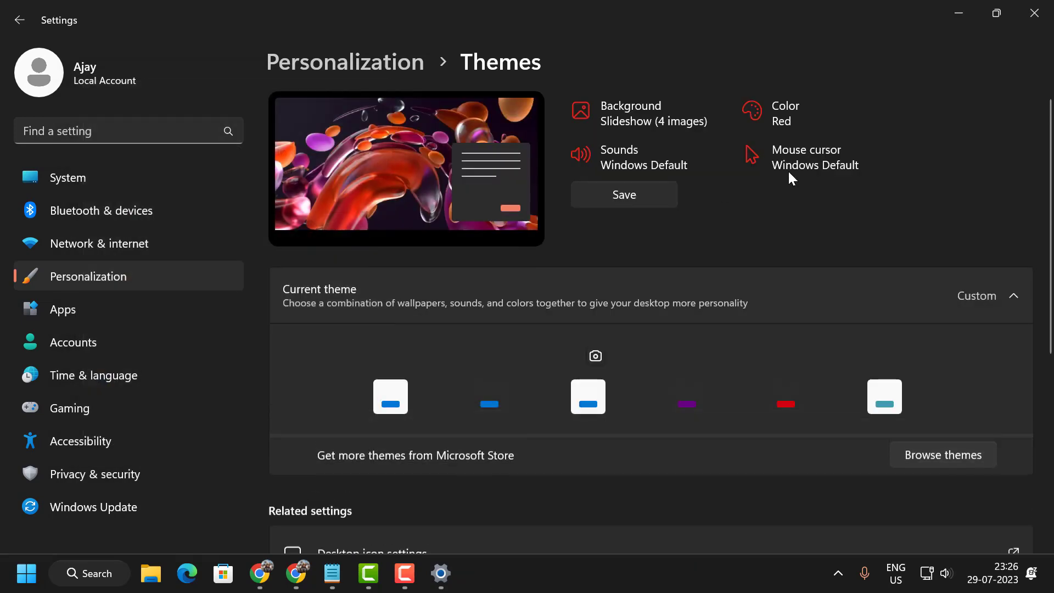
pyautogui.click(1034, 12)
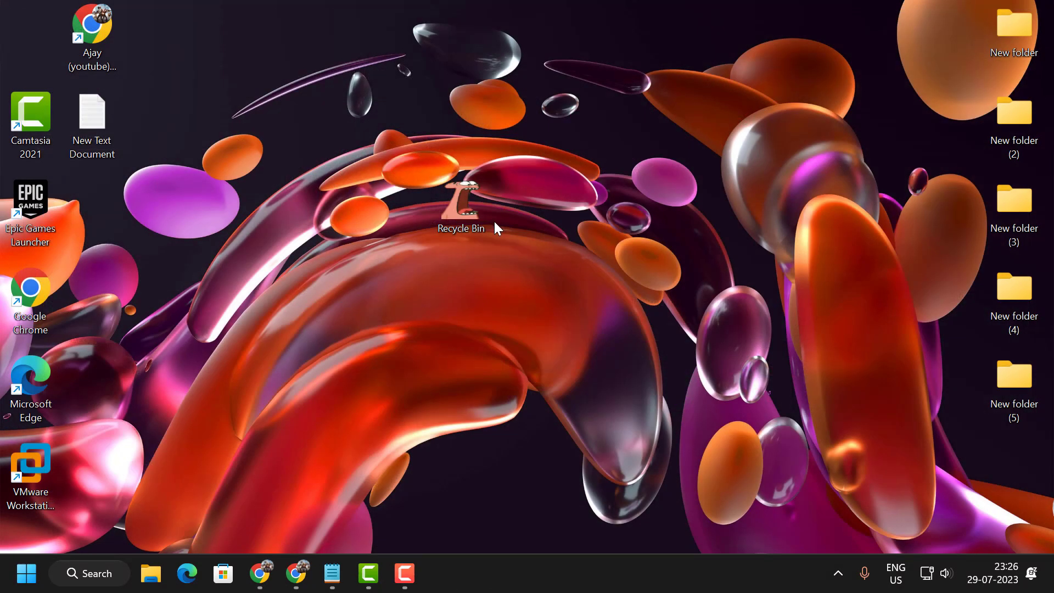
# Drop New folder (5) into the Recycle Bin and refresh the desktop to show the full Patrick Star icon
pyautogui.moveTo(1010, 412); pyautogui.dragTo(467, 216)
pyautogui.rightClick(555, 321)
pyautogui.click(602, 247)
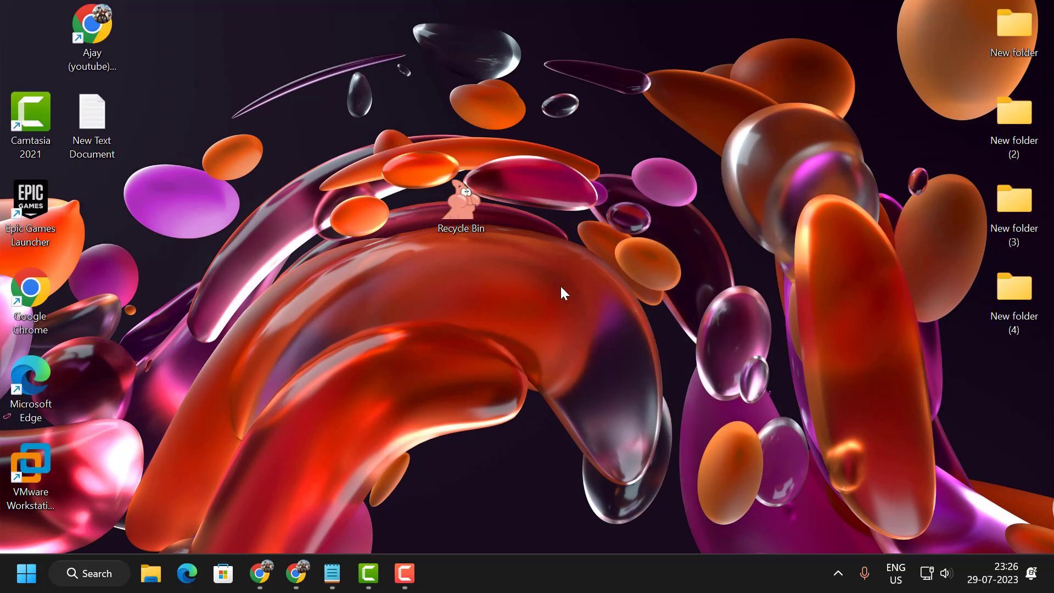
# Empty the Recycle Bin and refresh the desktop to show the empty Patrick Star icon
pyautogui.rightClick(465, 225)
pyautogui.click(521, 301)
pyautogui.click(583, 340)
pyautogui.rightClick(571, 271)
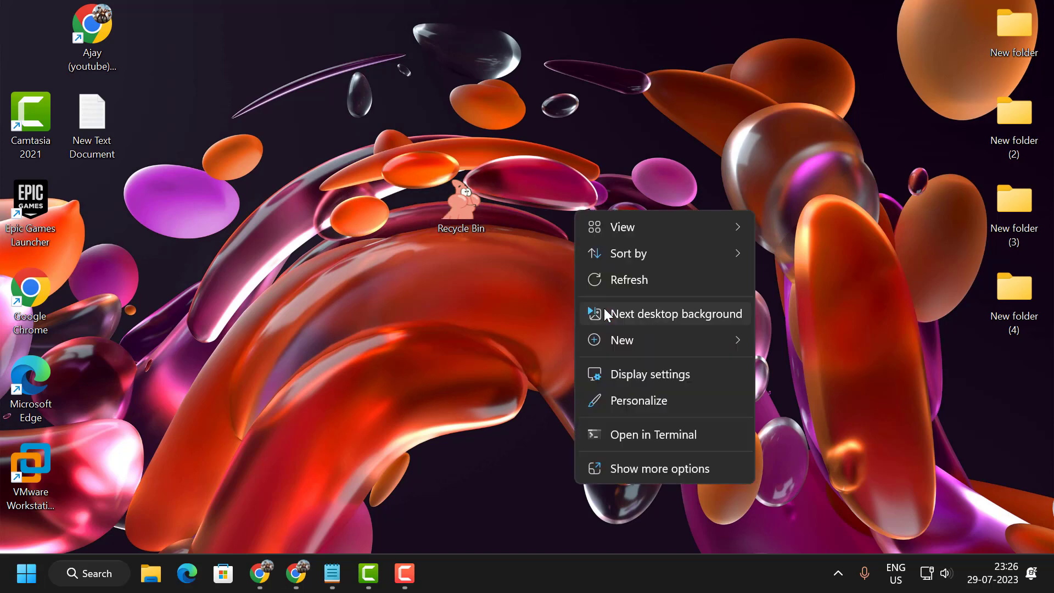
pyautogui.click(603, 291)
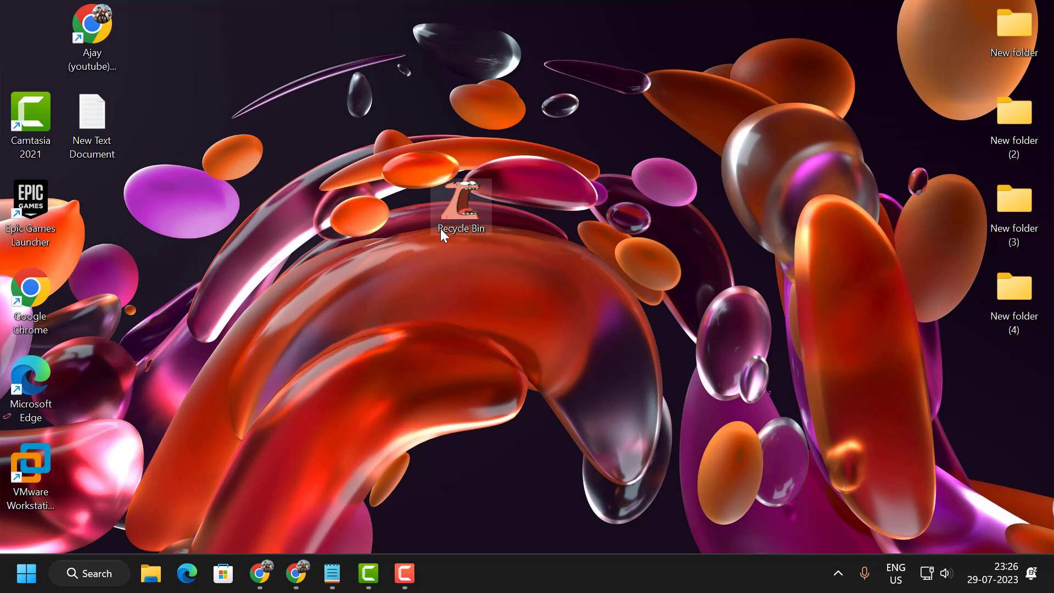
# Search 'regi' and launch Registry Editor
pyautogui.click(103, 574)
pyautogui.write('re')
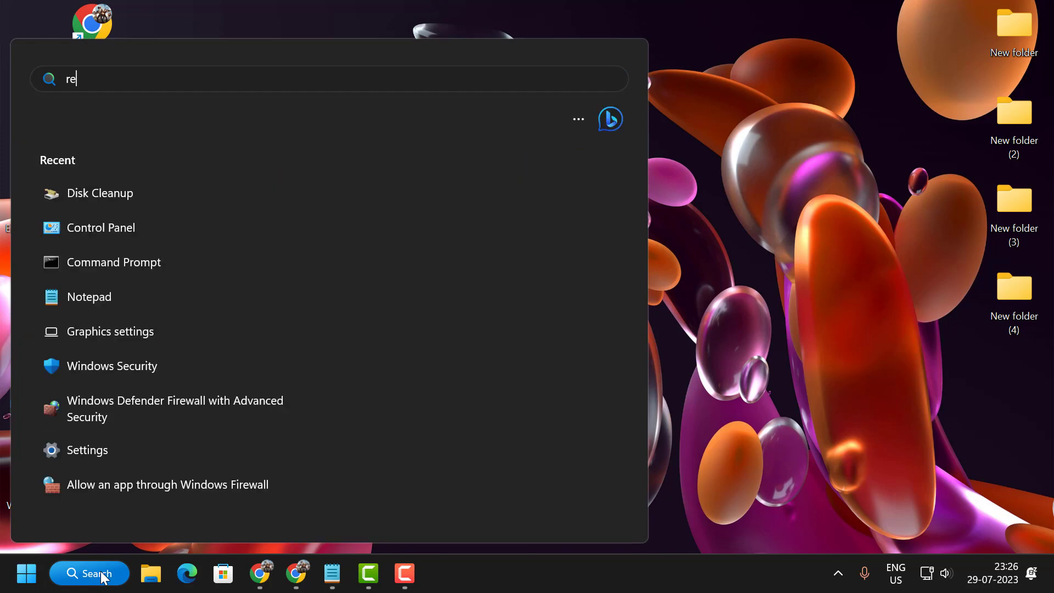
pyautogui.write('gi')
pyautogui.click(119, 203)
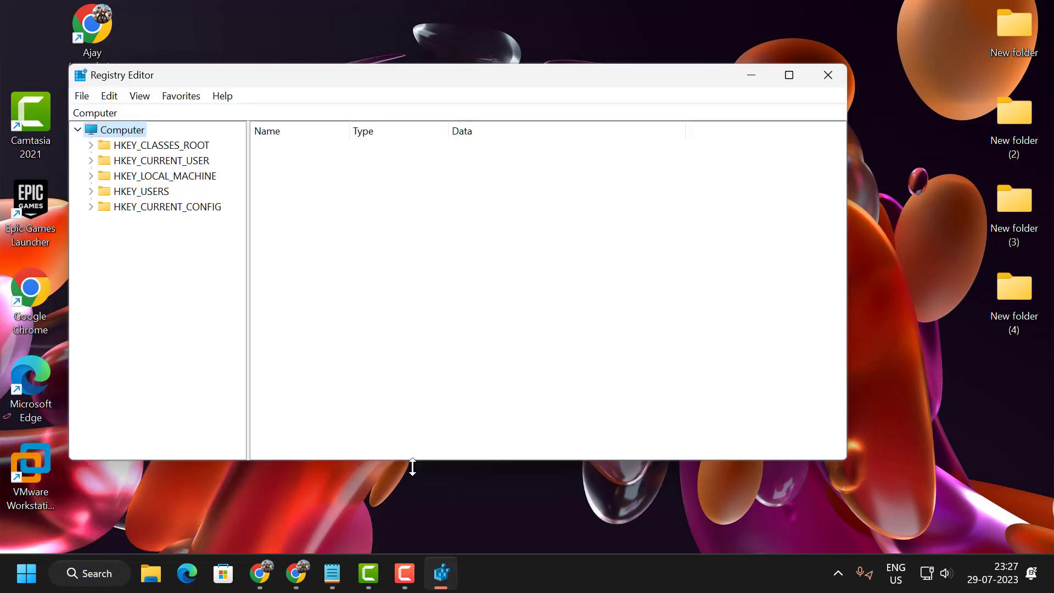
# Copy the DefaultIcon key path from Notepad and navigate Registry Editor's address bar to it
pyautogui.click(332, 494)
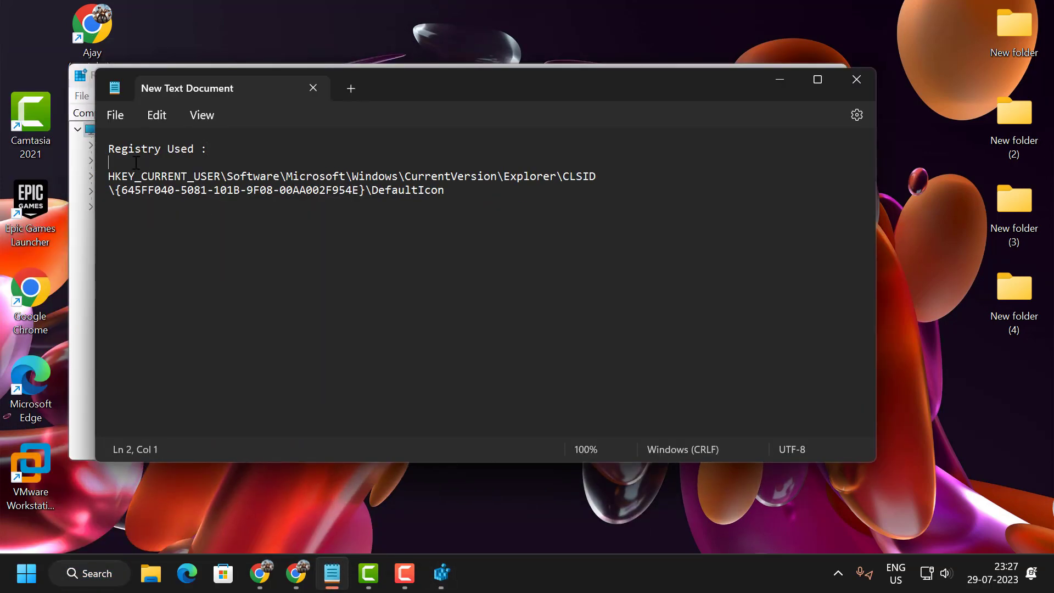
pyautogui.moveTo(466, 206); pyautogui.dragTo(108, 176)
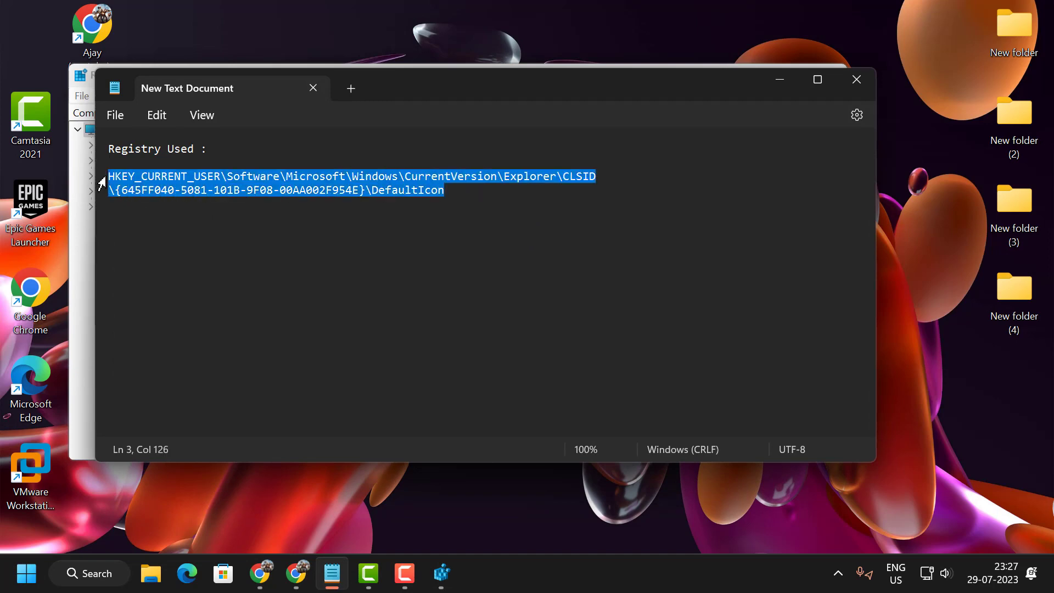
pyautogui.rightClick(176, 182)
pyautogui.click(228, 266)
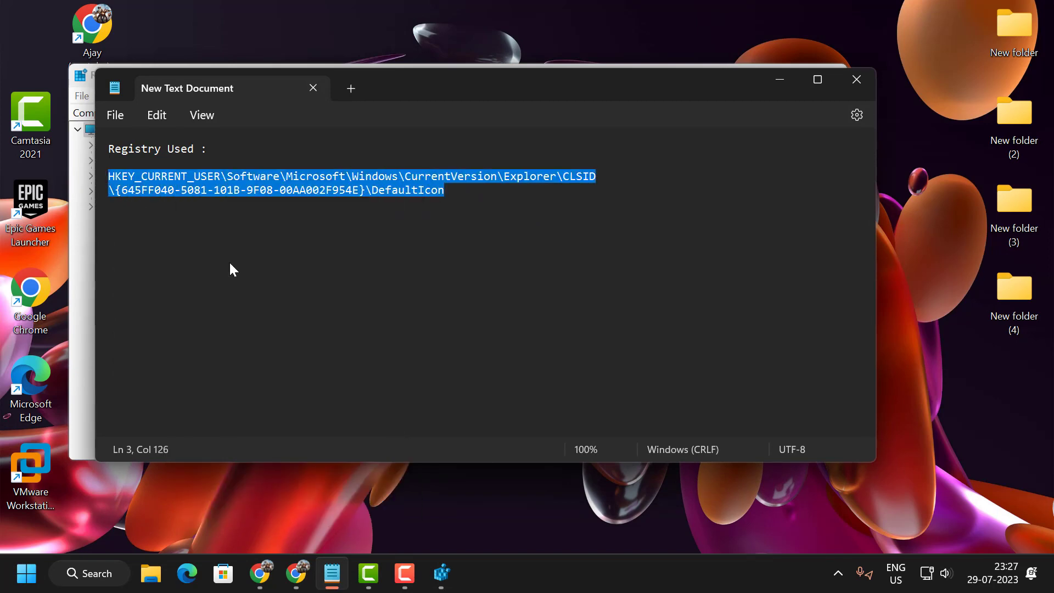
pyautogui.click(780, 79)
pyautogui.click(345, 111)
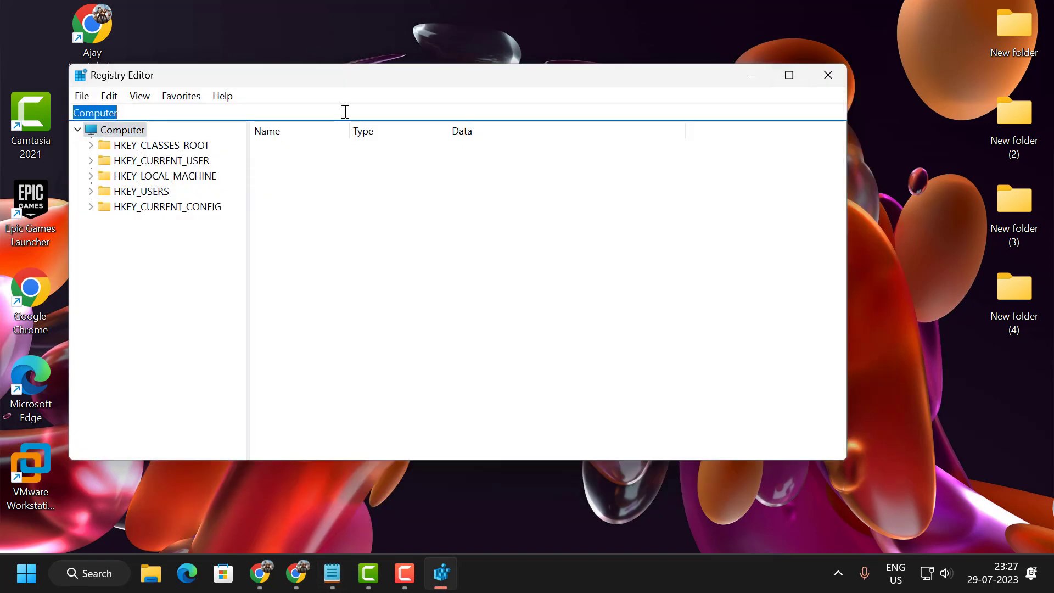
pyautogui.rightClick(345, 111)
pyautogui.click(384, 186)
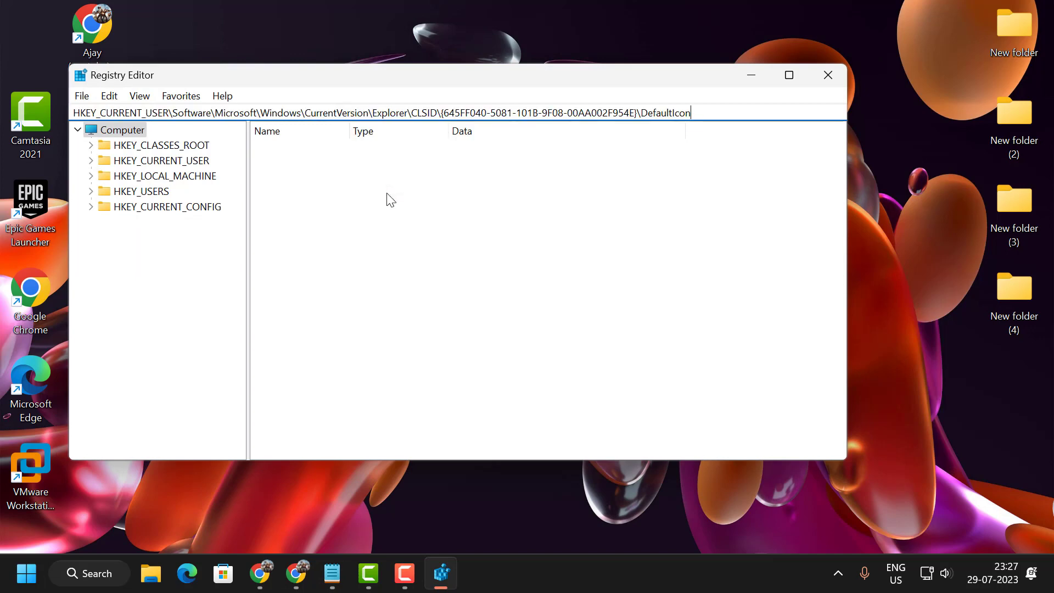
pyautogui.press('Return')
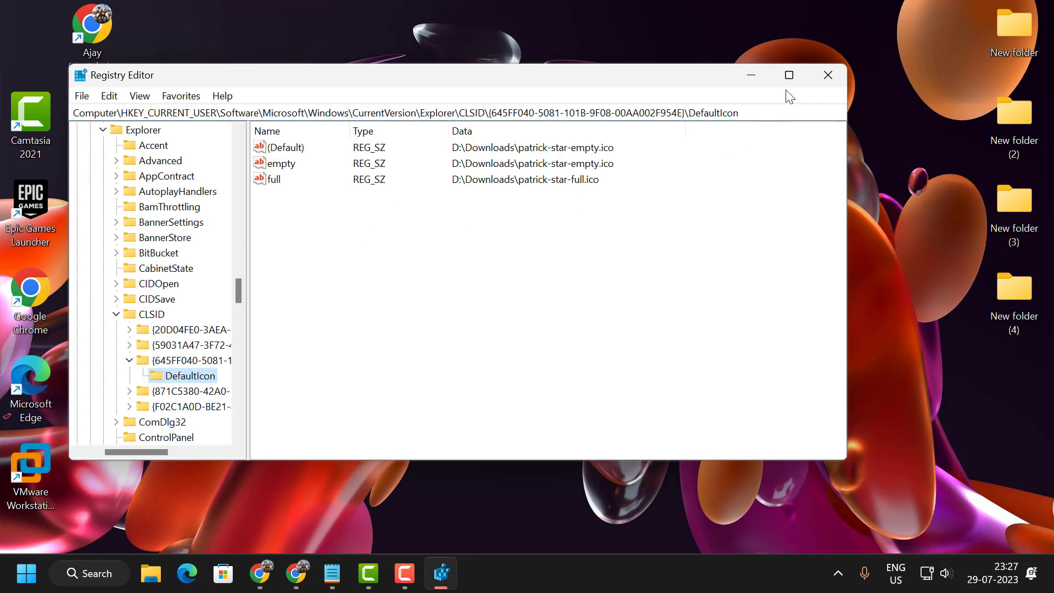
# Maximize Registry Editor and make the (Default) value data end with ,0
pyautogui.click(788, 75)
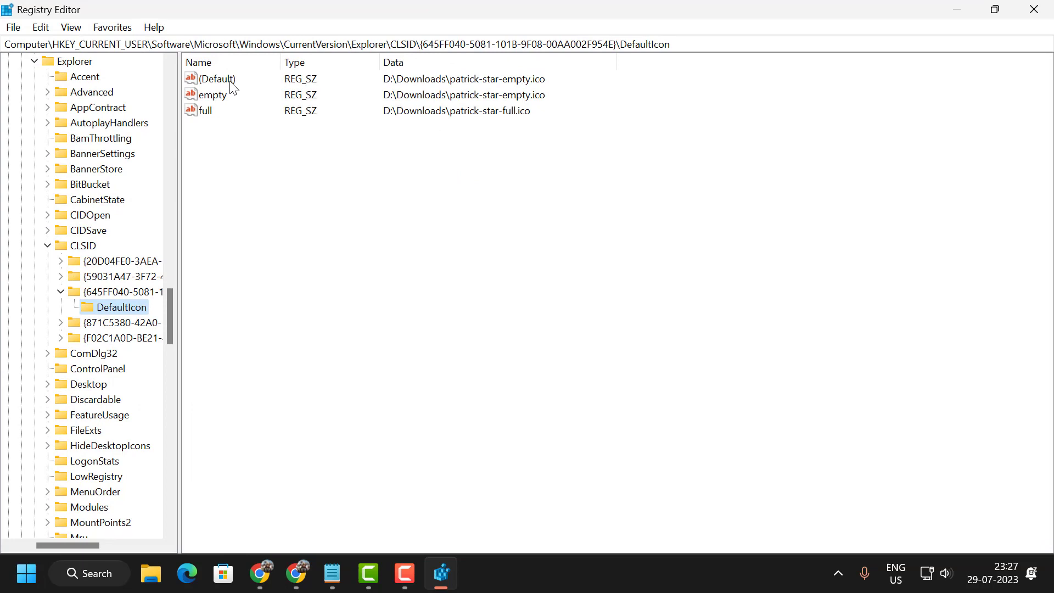
pyautogui.click(227, 83)
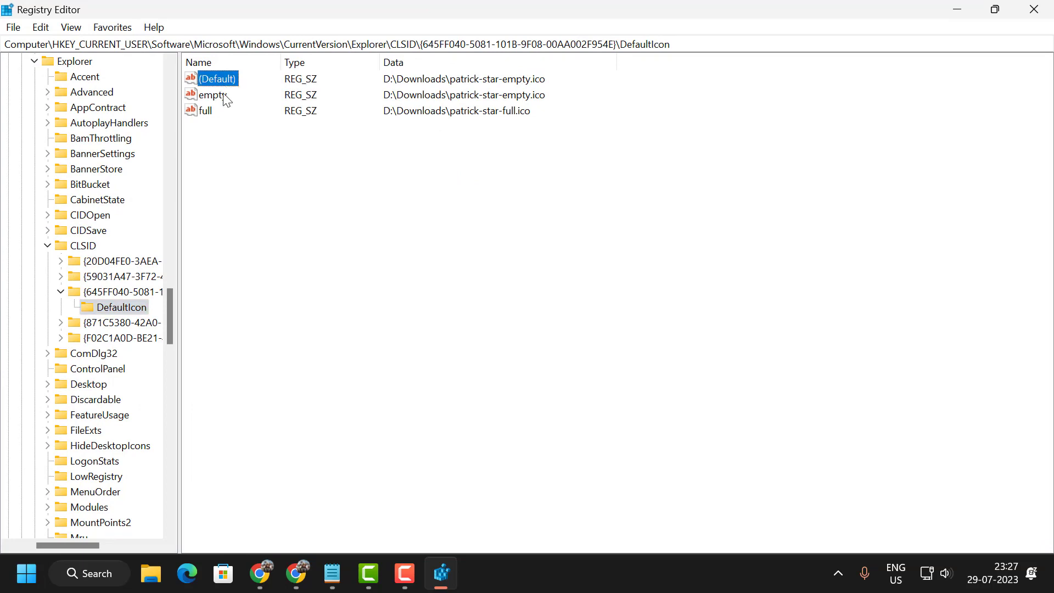
pyautogui.press('Return')
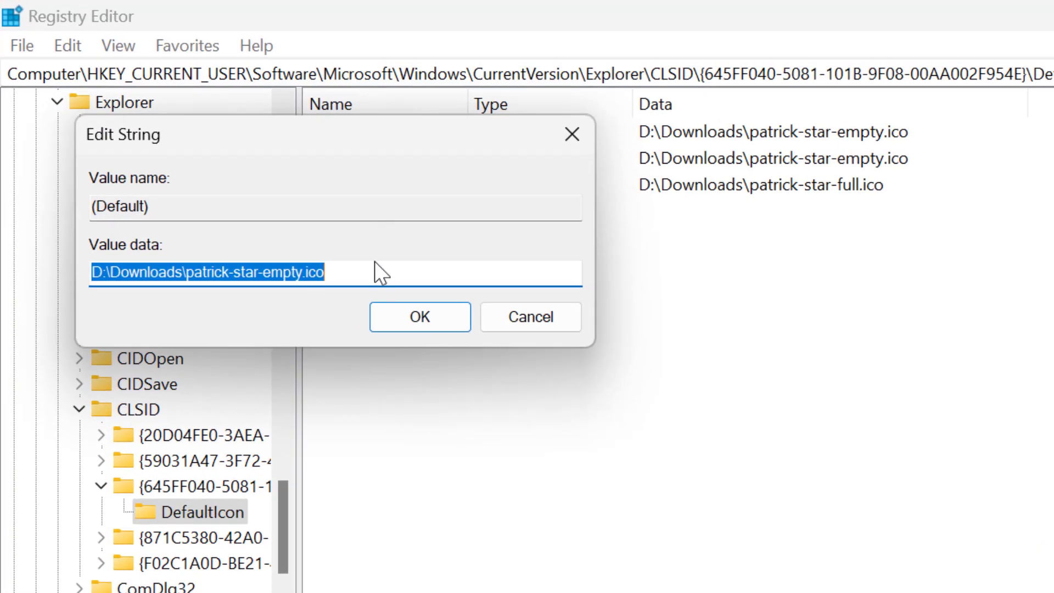
pyautogui.click(376, 269)
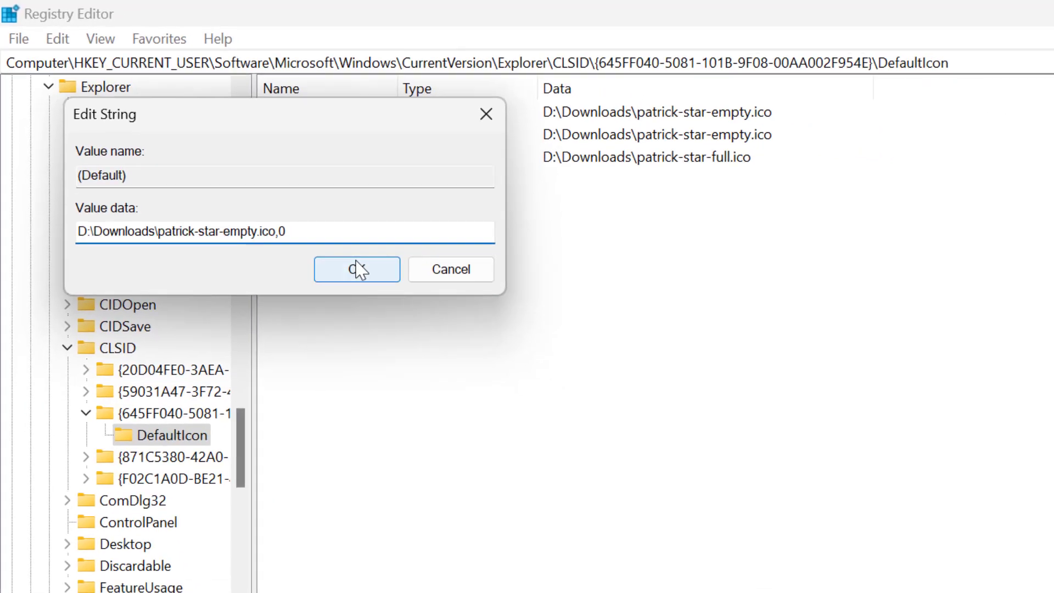
pyautogui.click(420, 316)
# Append ,0 to the empty and full values' Patrick Star icon paths
pyautogui.doubleClick(219, 96)
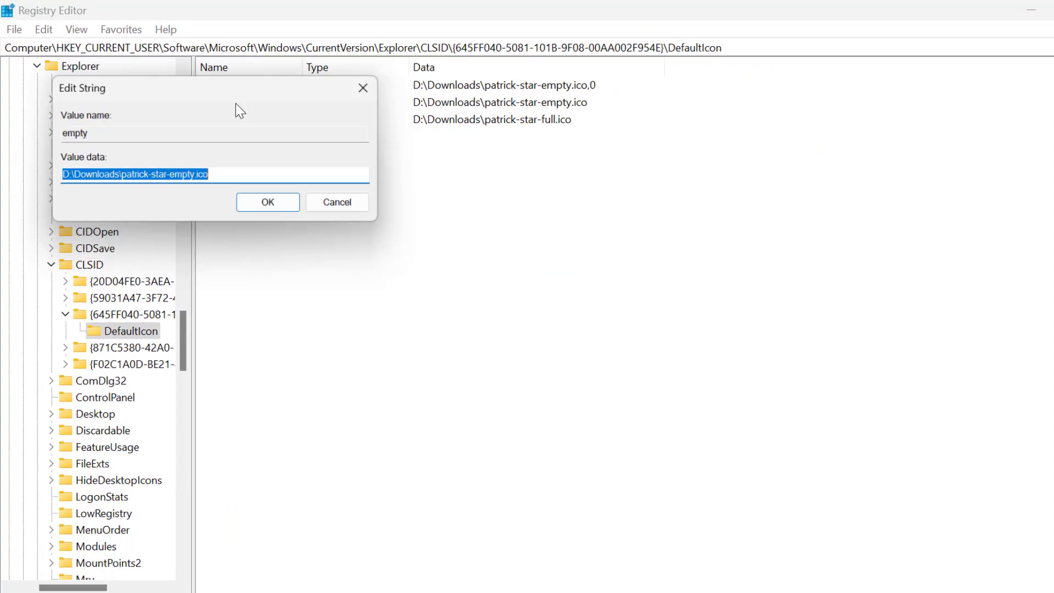
pyautogui.click(235, 174)
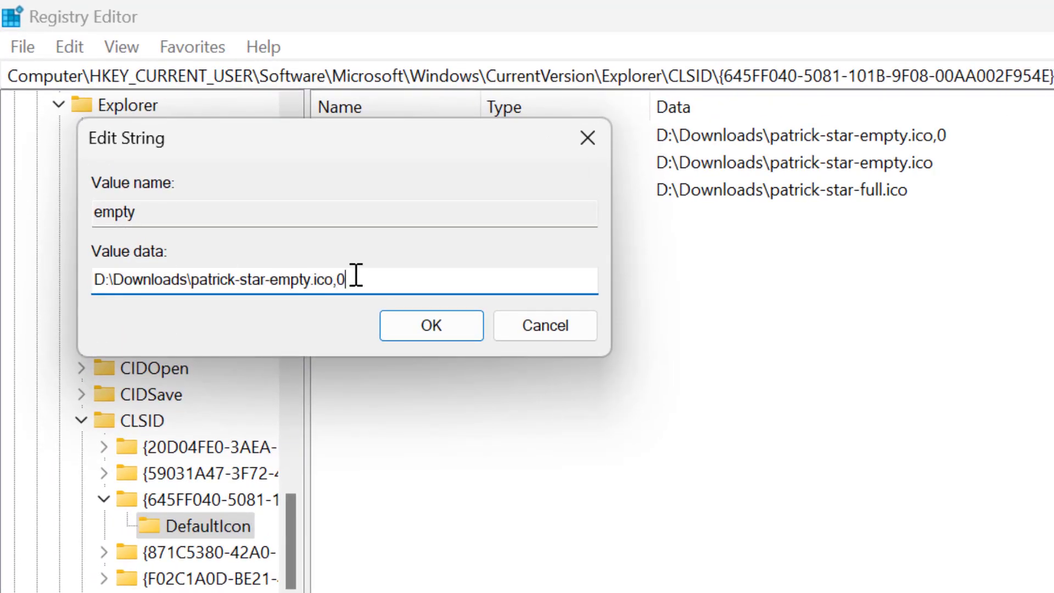
pyautogui.click(396, 328)
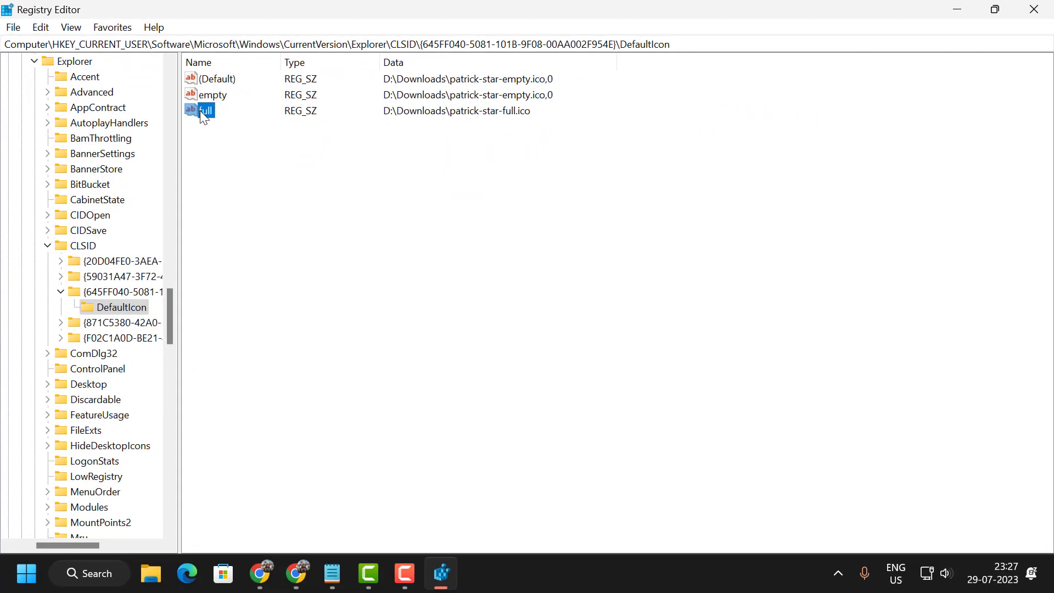
pyautogui.doubleClick(200, 110)
pyautogui.click(253, 177)
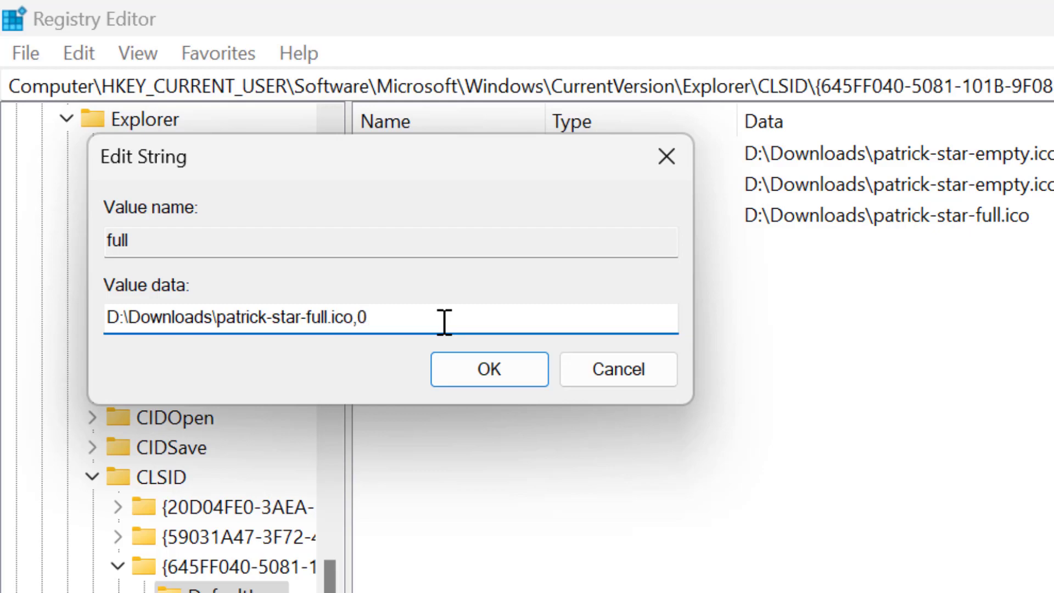
pyautogui.click(527, 369)
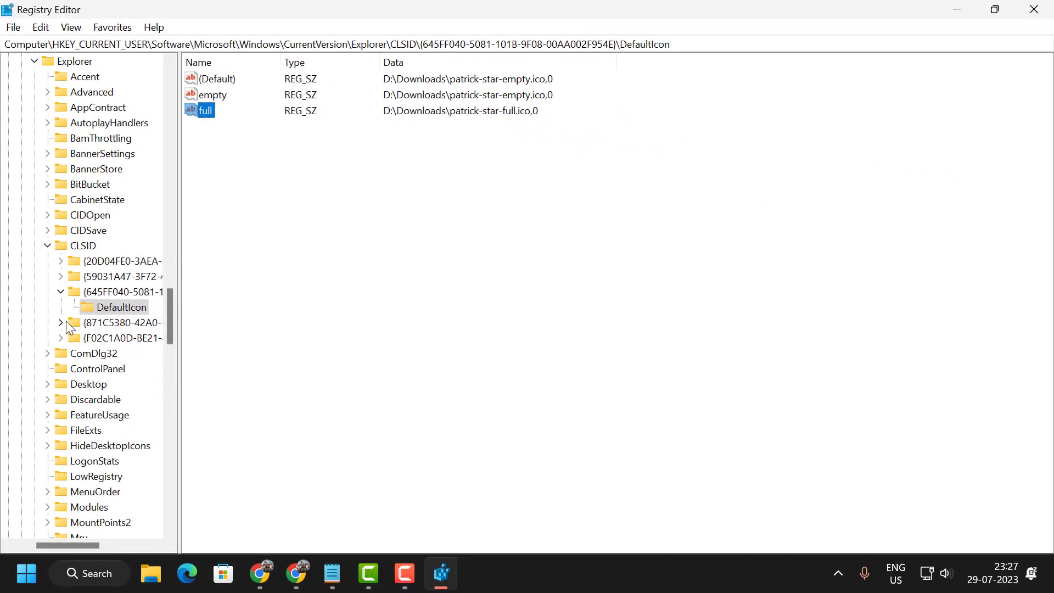
# Collapse the CLSID and Explorer keys in the tree and close Registry Editor
pyautogui.click(60, 291)
pyautogui.click(48, 245)
pyautogui.scroll(5, 55, 296)
pyautogui.click(34, 292)
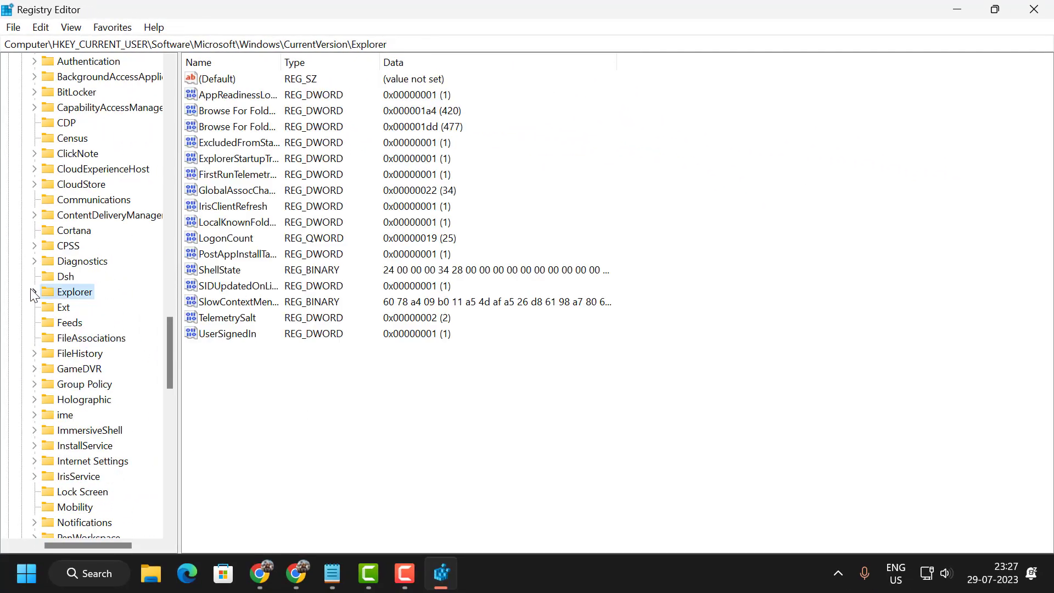
pyautogui.scroll(10, 32, 295)
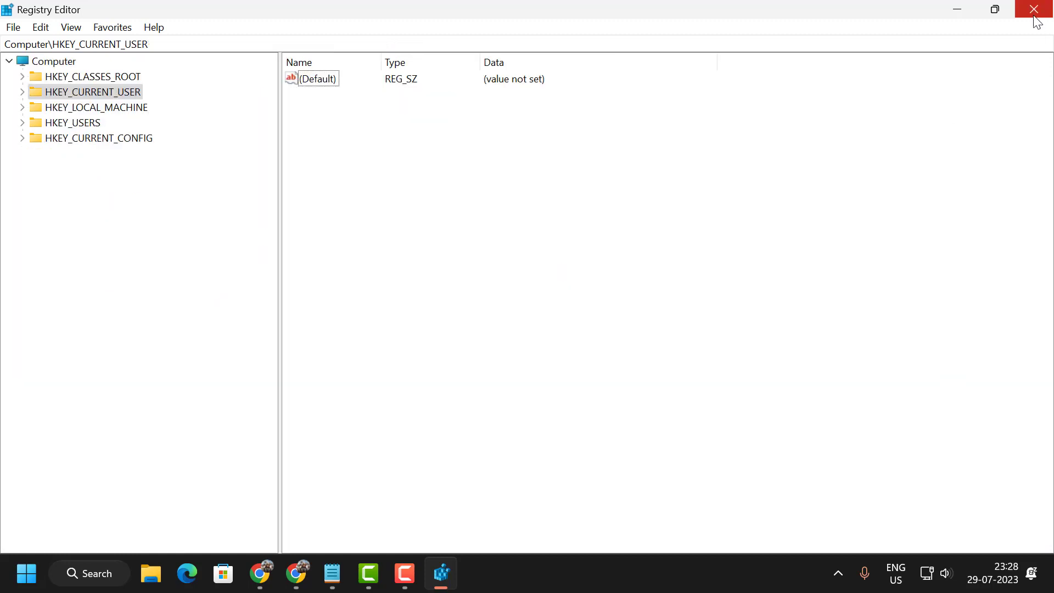
pyautogui.click(1034, 10)
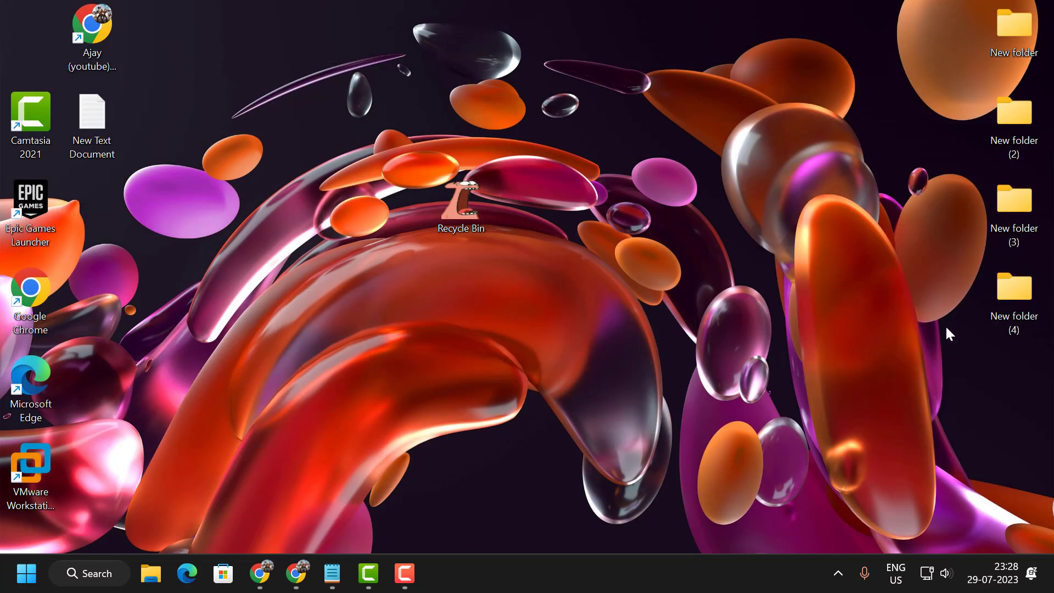
# Drop New folder (4) into the Recycle Bin and empty the bin
pyautogui.moveTo(1015, 297); pyautogui.dragTo(476, 222)
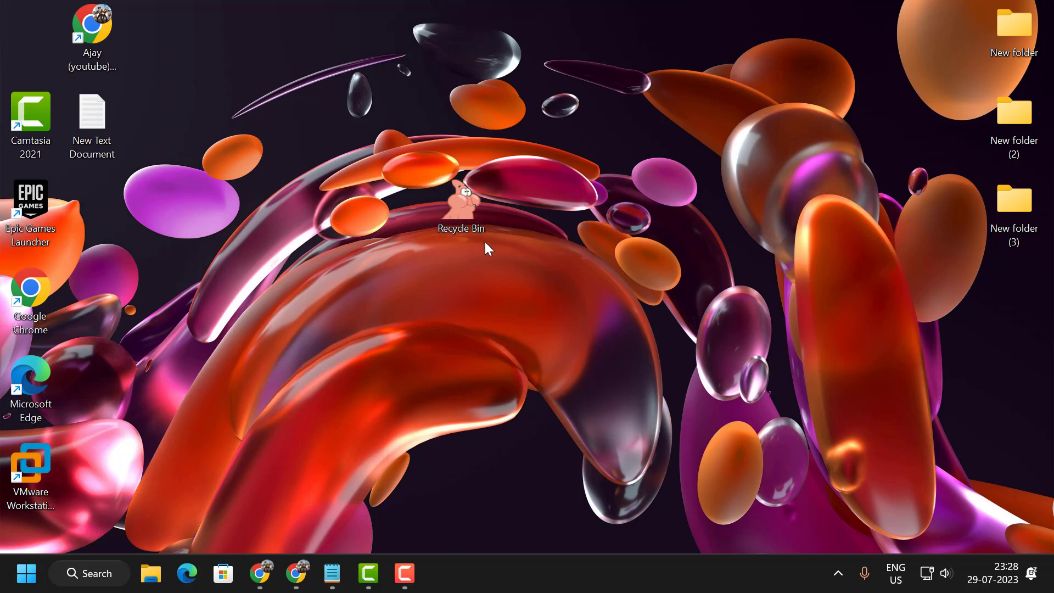
pyautogui.rightClick(456, 205)
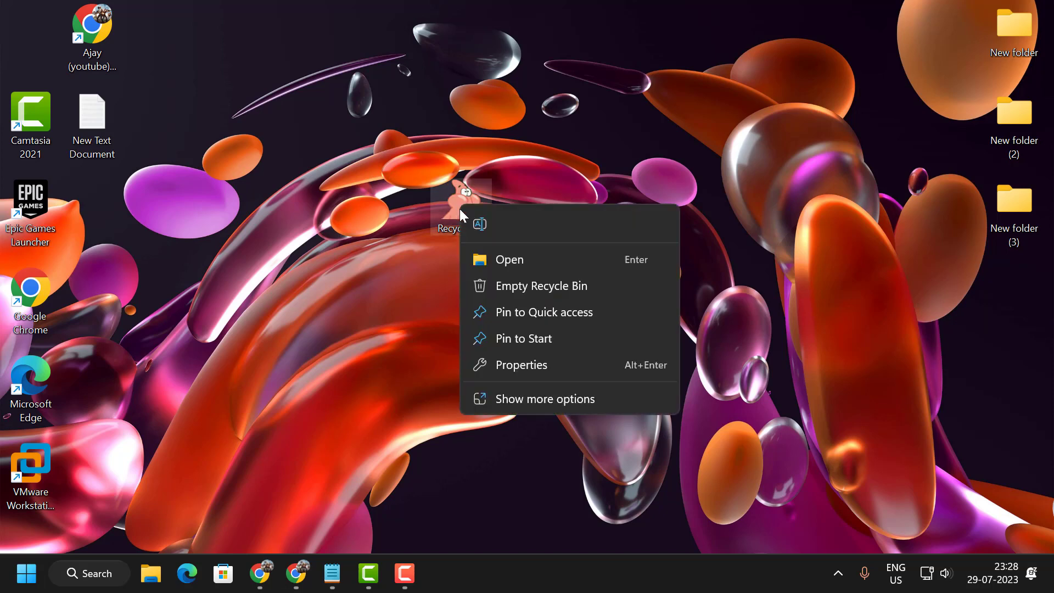
pyautogui.click(498, 285)
pyautogui.click(565, 337)
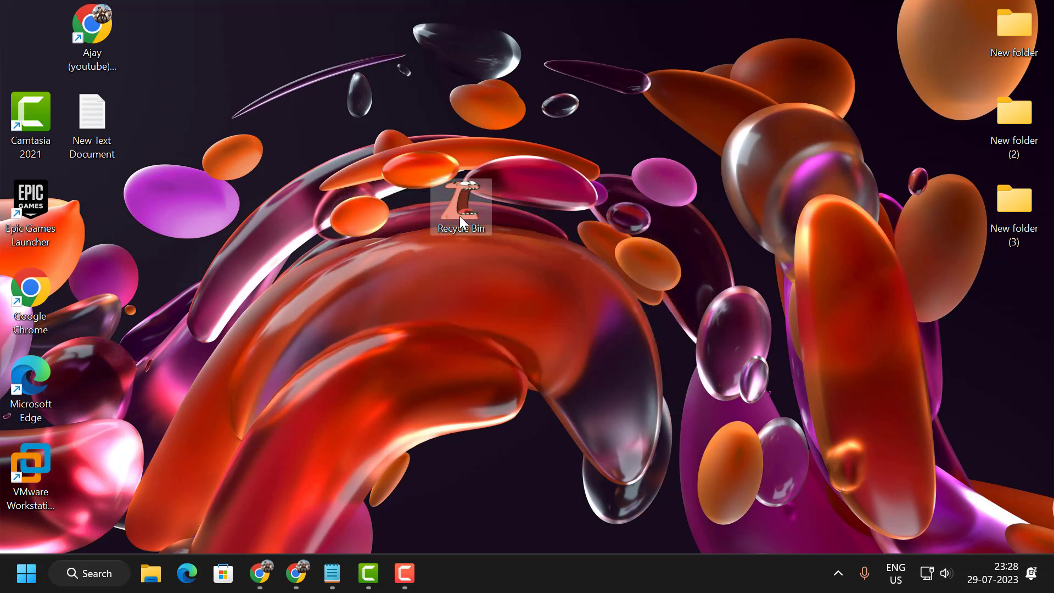